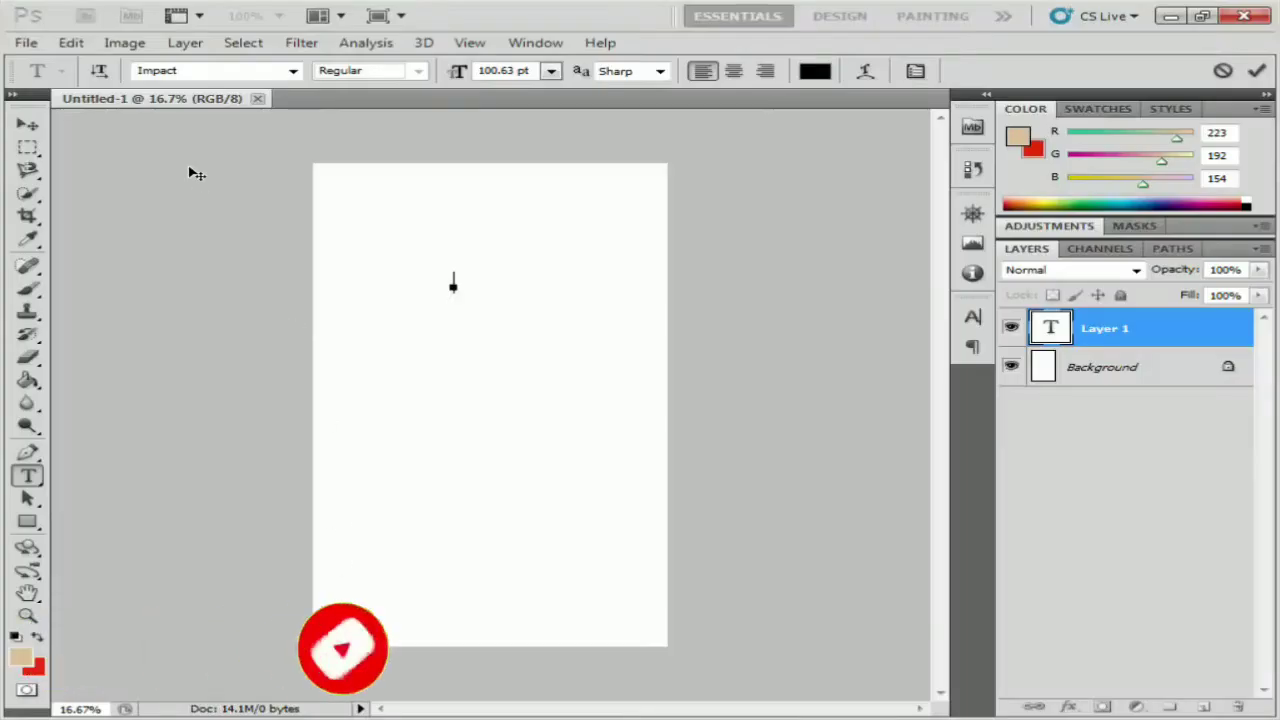
Browse the list of installed fonts available for the text.
{"action": "left_click_drag", "start_coordinate": [451, 473], "coordinate": [440, 480]}
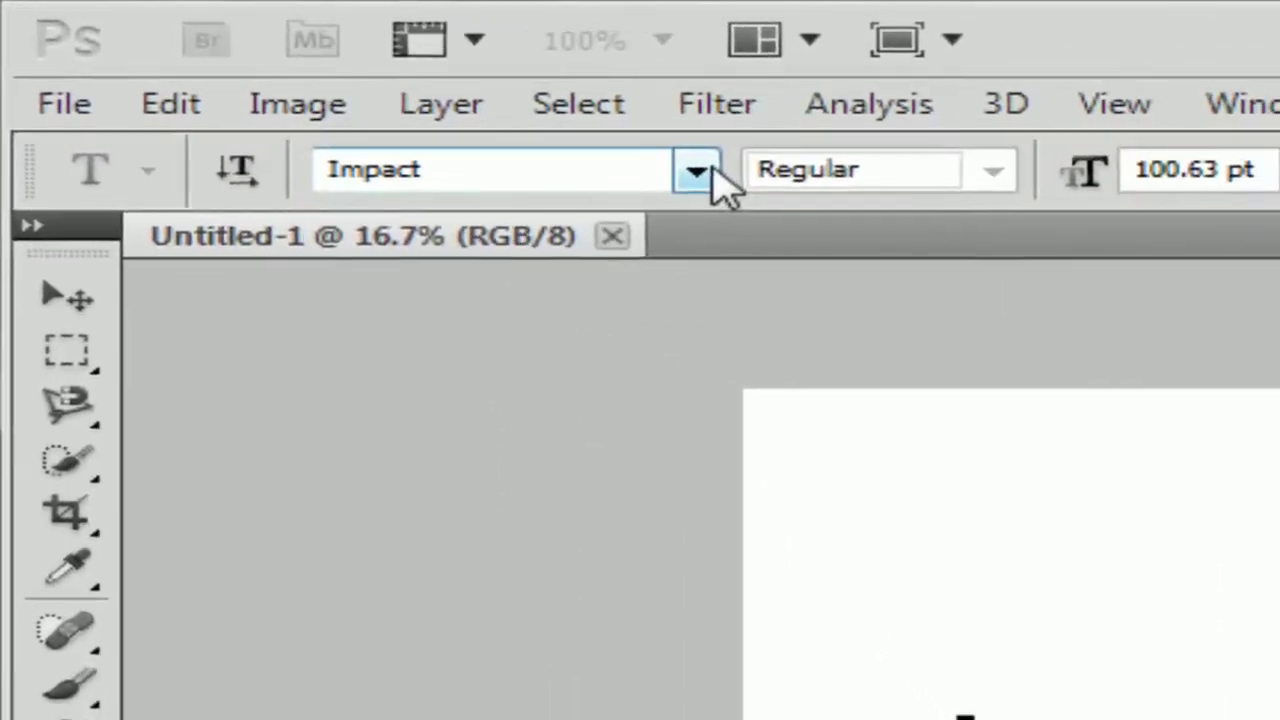
{"action": "left_click", "coordinate": [293, 70]}
{"action": "left_click_drag", "start_coordinate": [888, 511], "coordinate": [890, 245]}
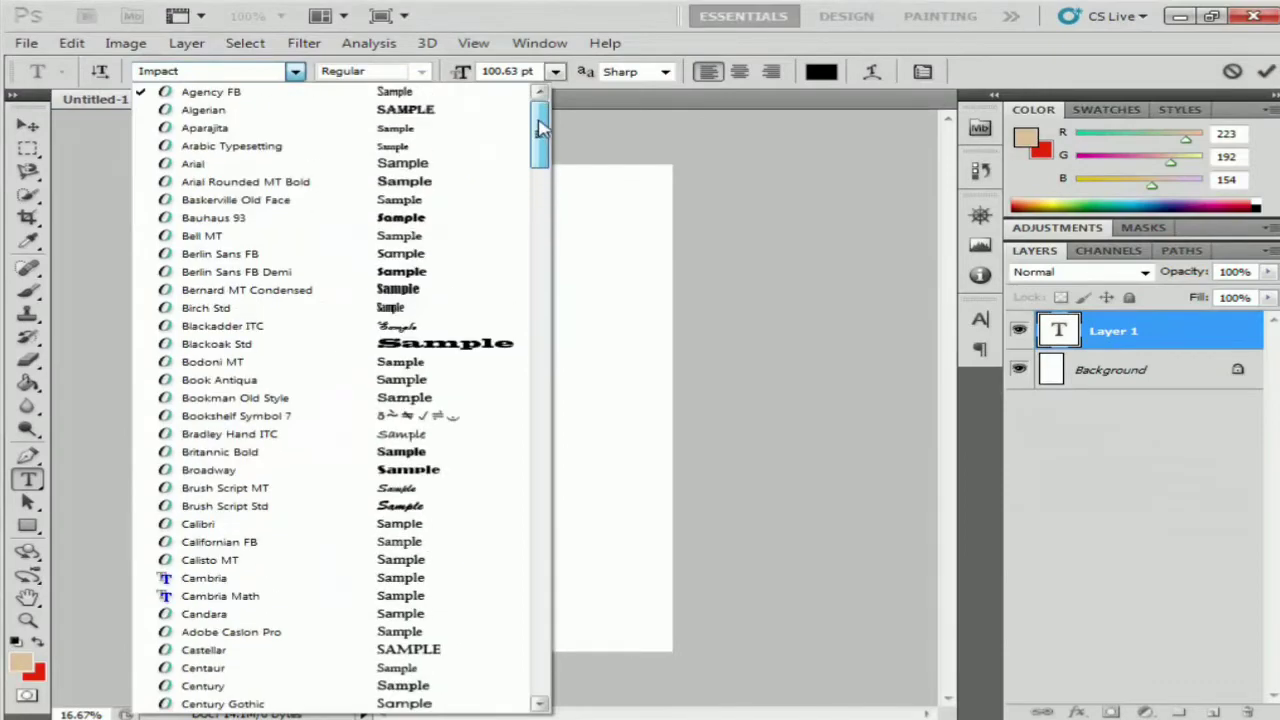
{"action": "left_click_drag", "start_coordinate": [540, 125], "coordinate": [541, 110]}
{"action": "left_click", "coordinate": [718, 256]}
Quit Photoshop, committing the type layer edits and discarding the unsaved Untitled-1 document.
{"action": "left_click", "coordinate": [1253, 16]}
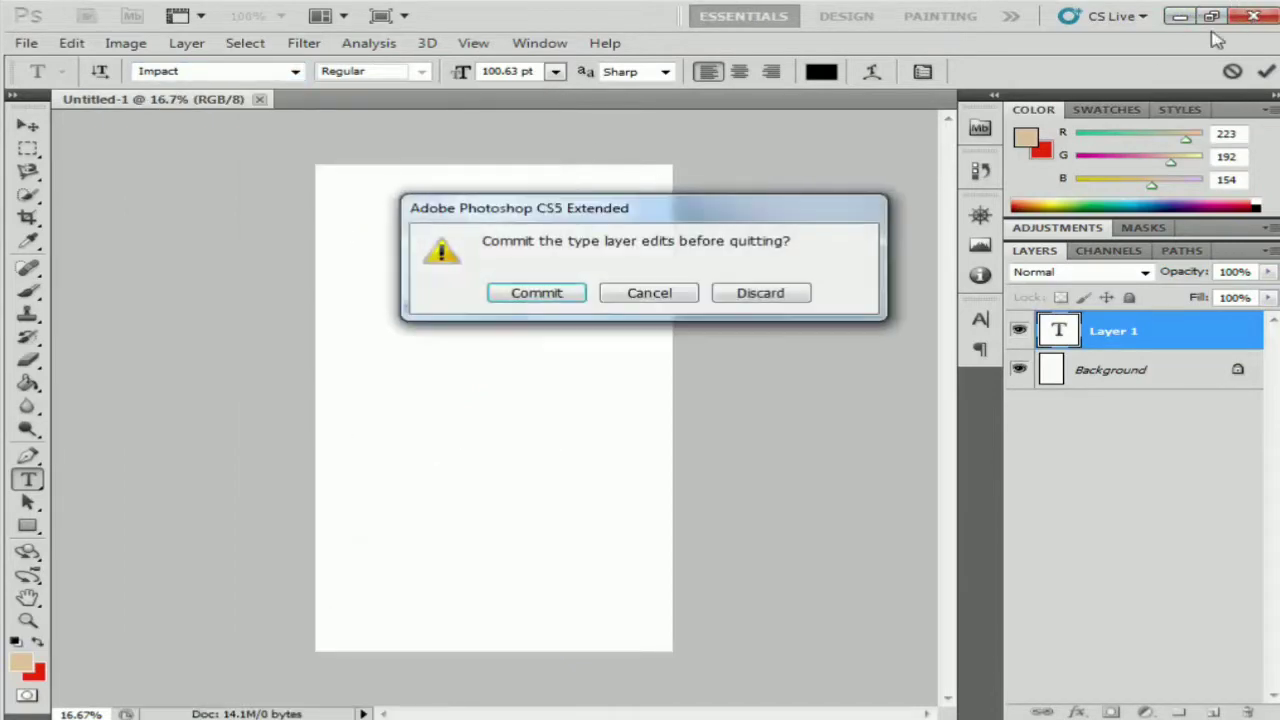
{"action": "left_click", "coordinate": [540, 296]}
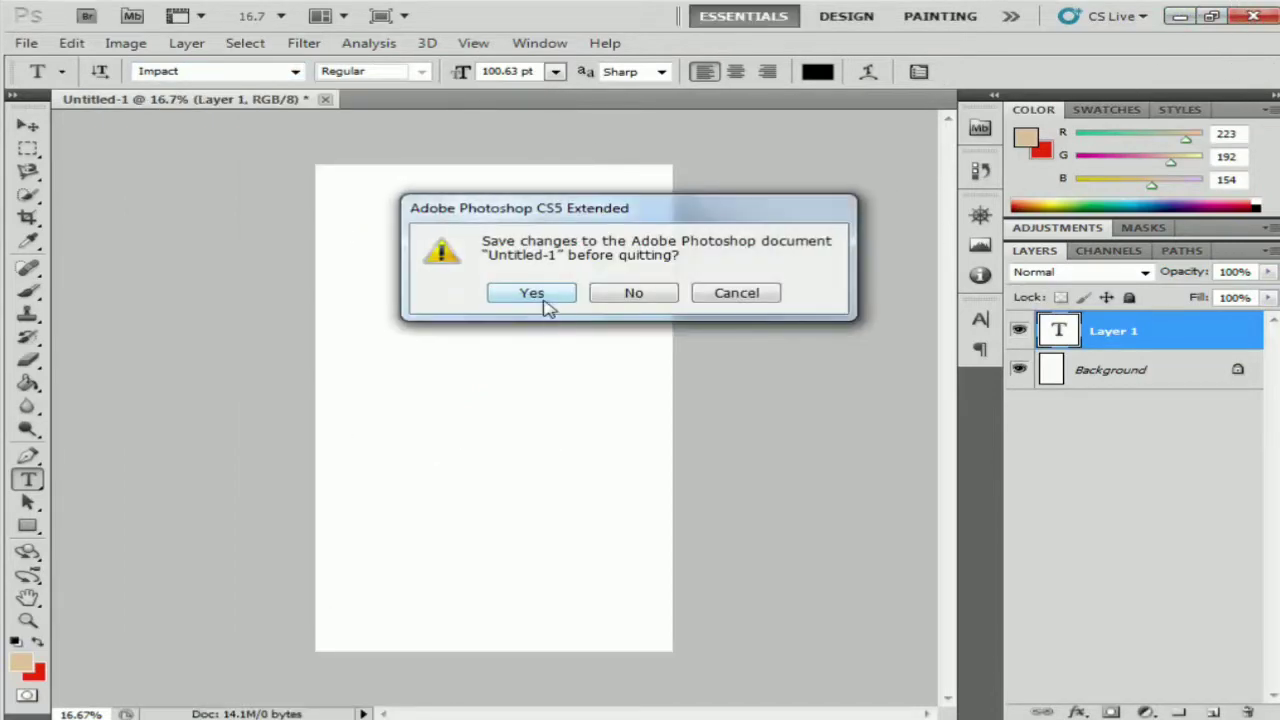
{"action": "left_click", "coordinate": [537, 298]}
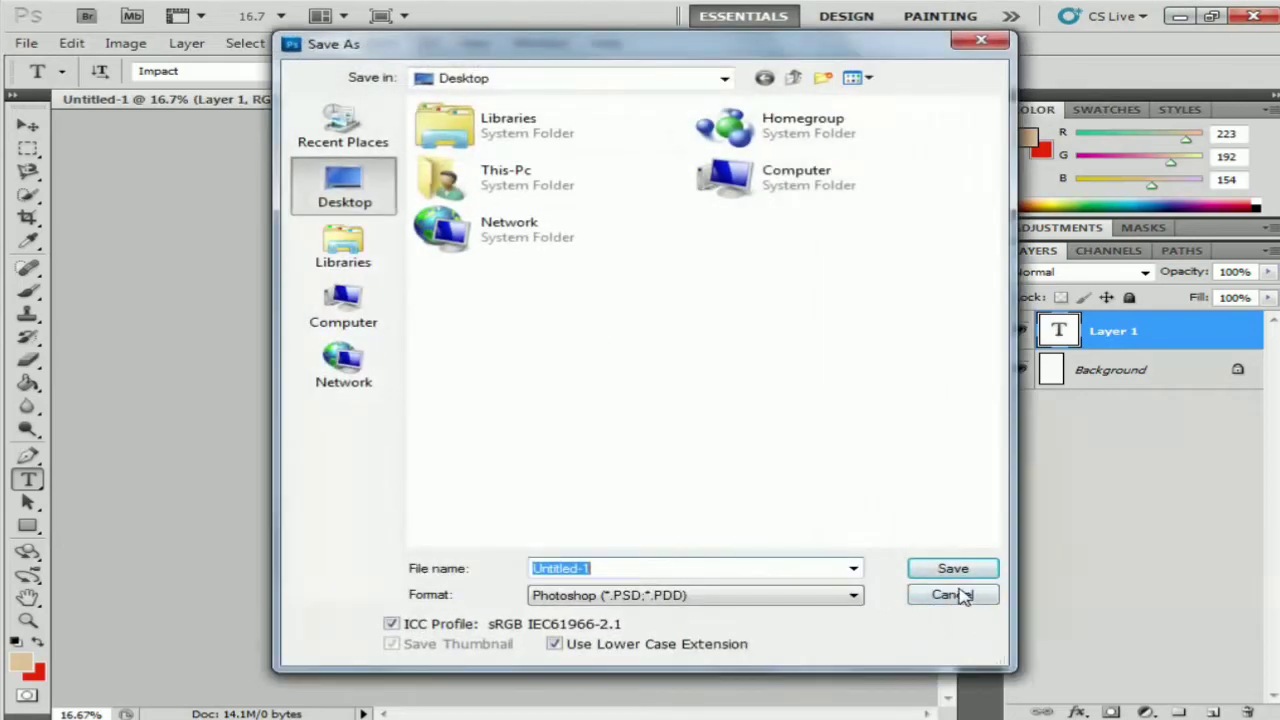
{"action": "left_click", "coordinate": [952, 595]}
{"action": "left_click", "coordinate": [1253, 16]}
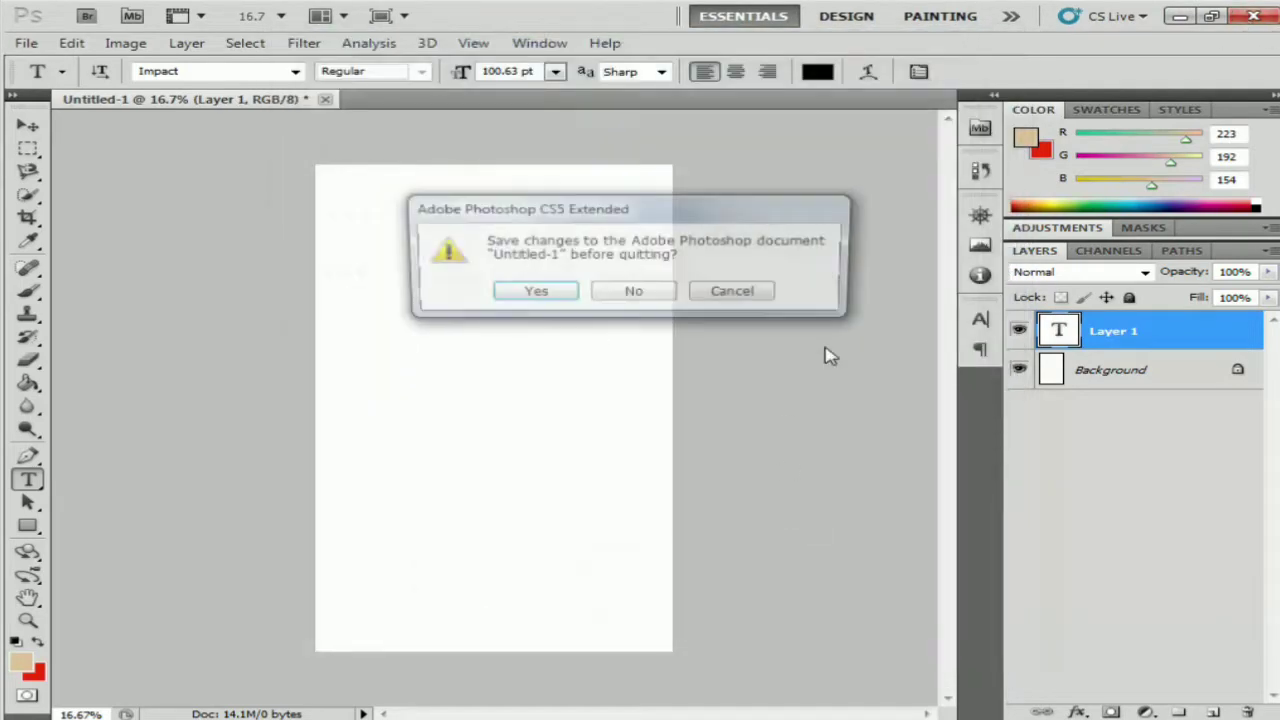
{"action": "left_click", "coordinate": [645, 293]}
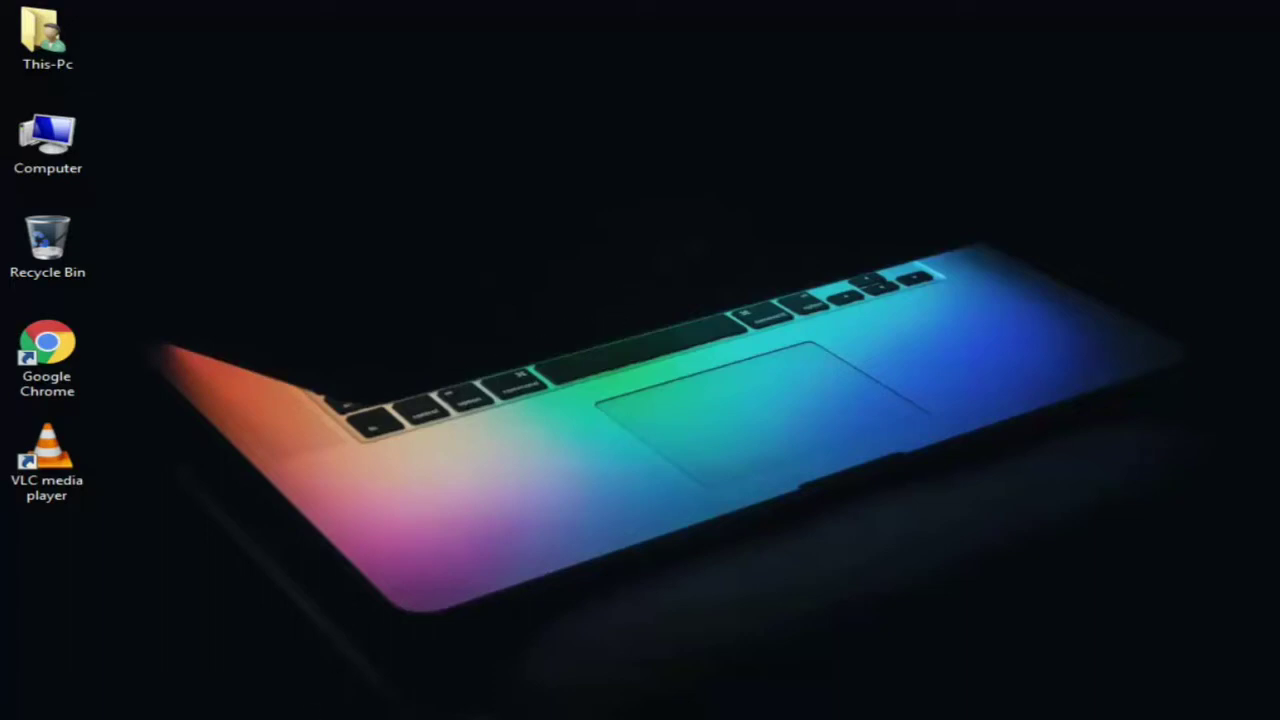
Switch to Google Chrome and search Google for "hindi font download".
{"action": "left_click", "coordinate": [480, 651]}
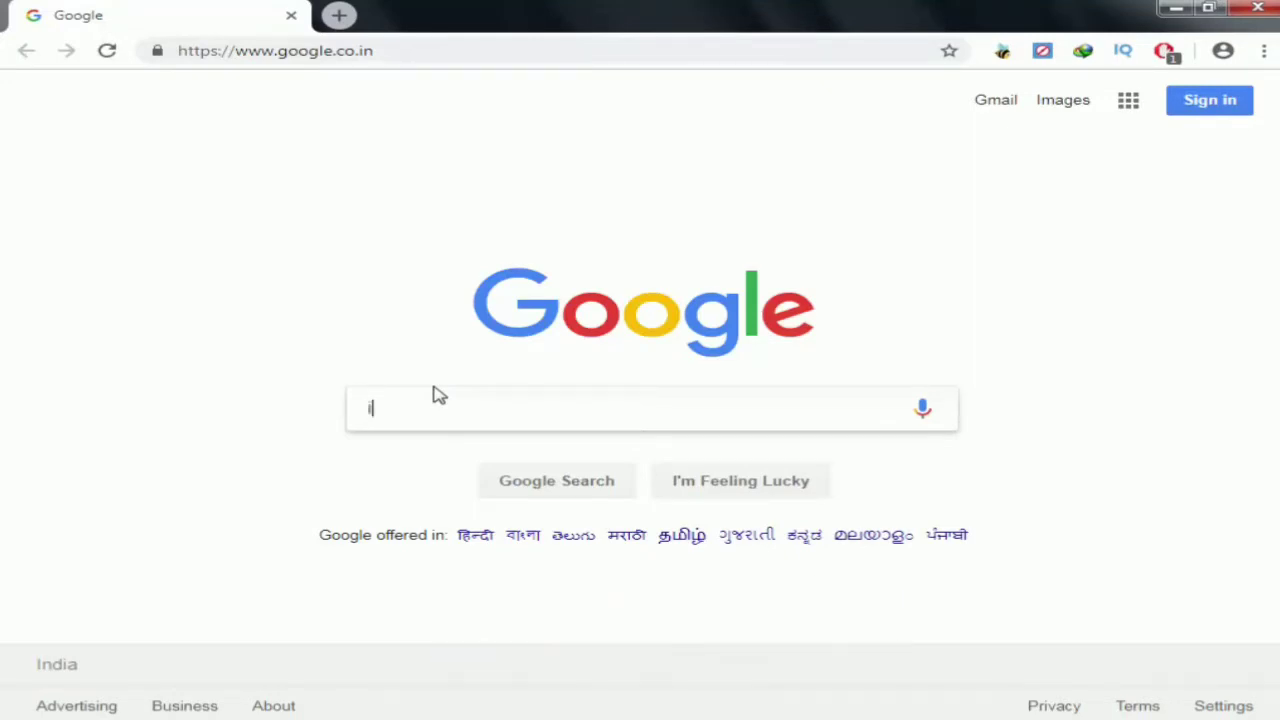
{"action": "type", "text": "n"}
{"action": "key", "text": "BackSpace"}
{"action": "key", "text": "BackSpace"}
{"action": "type", "text": "hi"}
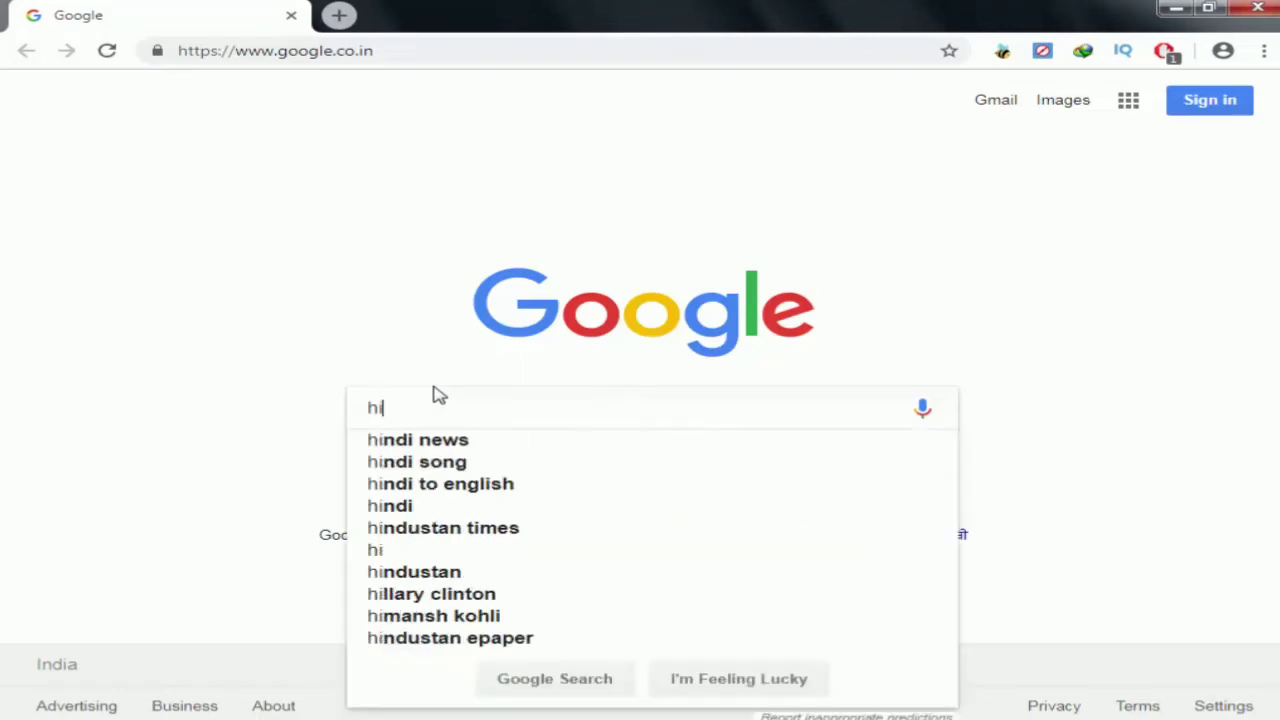
{"action": "type", "text": "ndi font"}
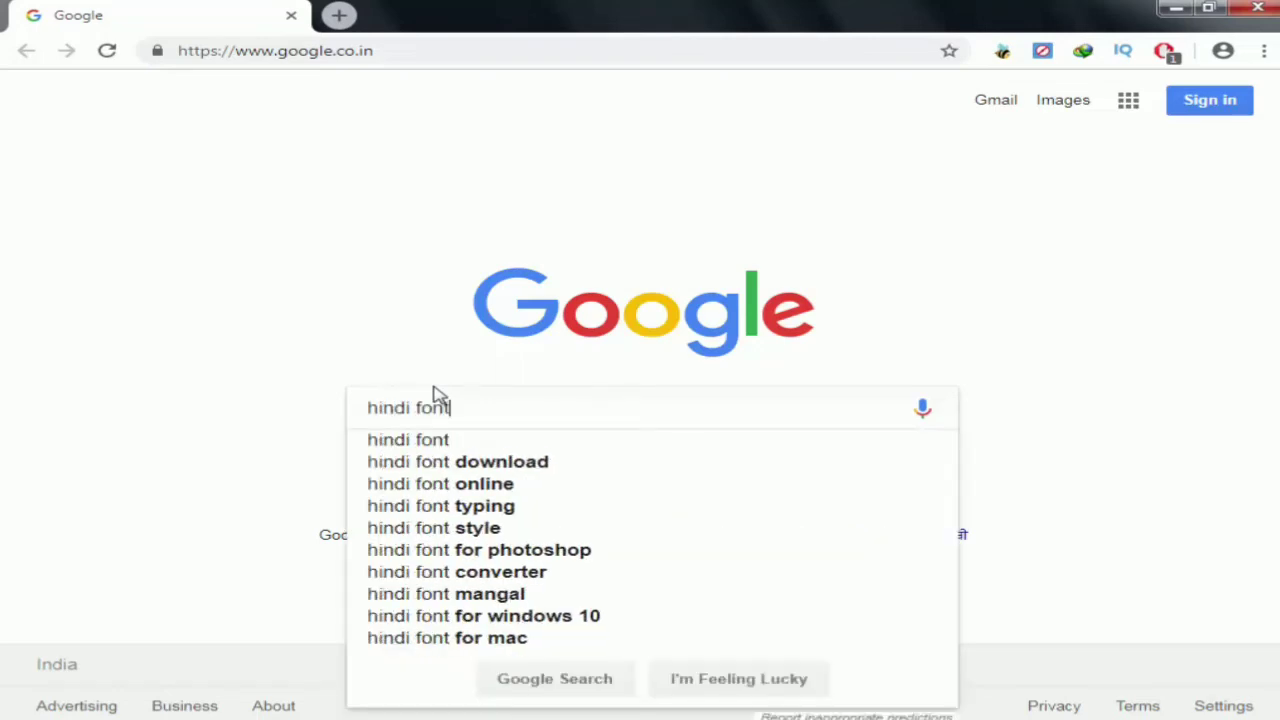
{"action": "key", "text": "Down"}
{"action": "key", "text": "Down"}
{"action": "key", "text": "Return"}
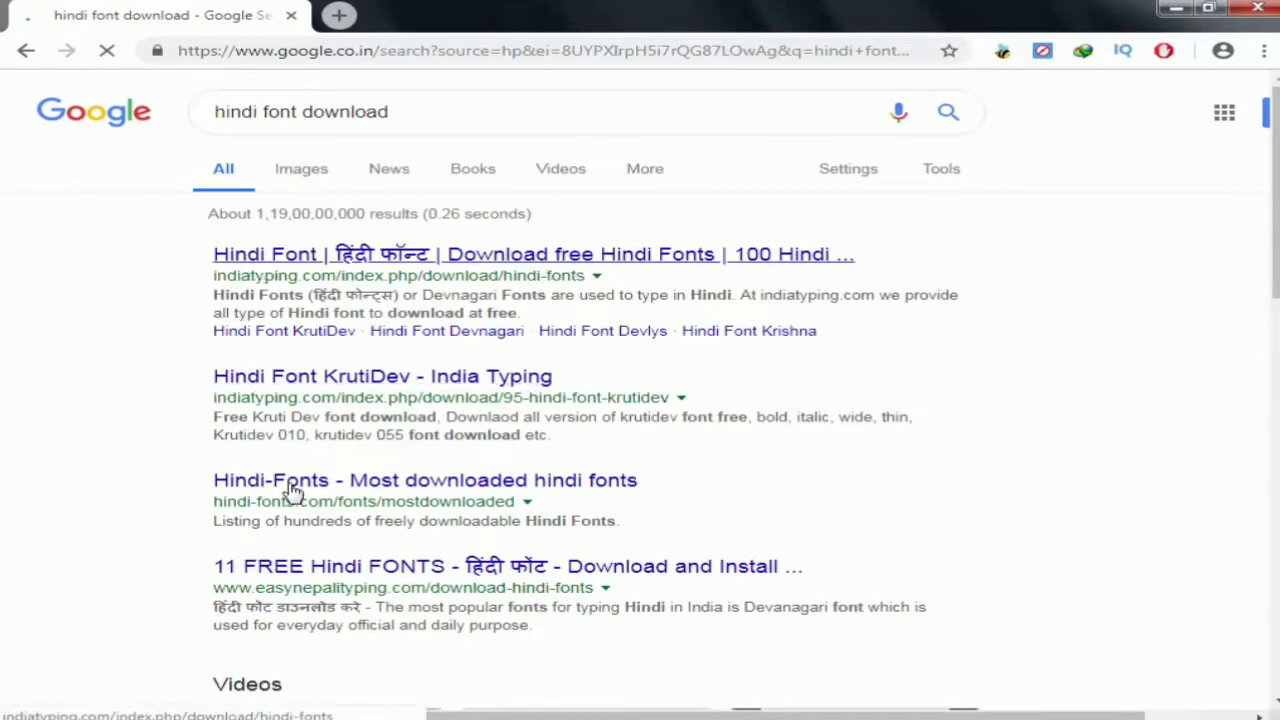
Look through the Hindi font download list on indiatyping.com, and return to the search results.
{"action": "left_click", "coordinate": [457, 258]}
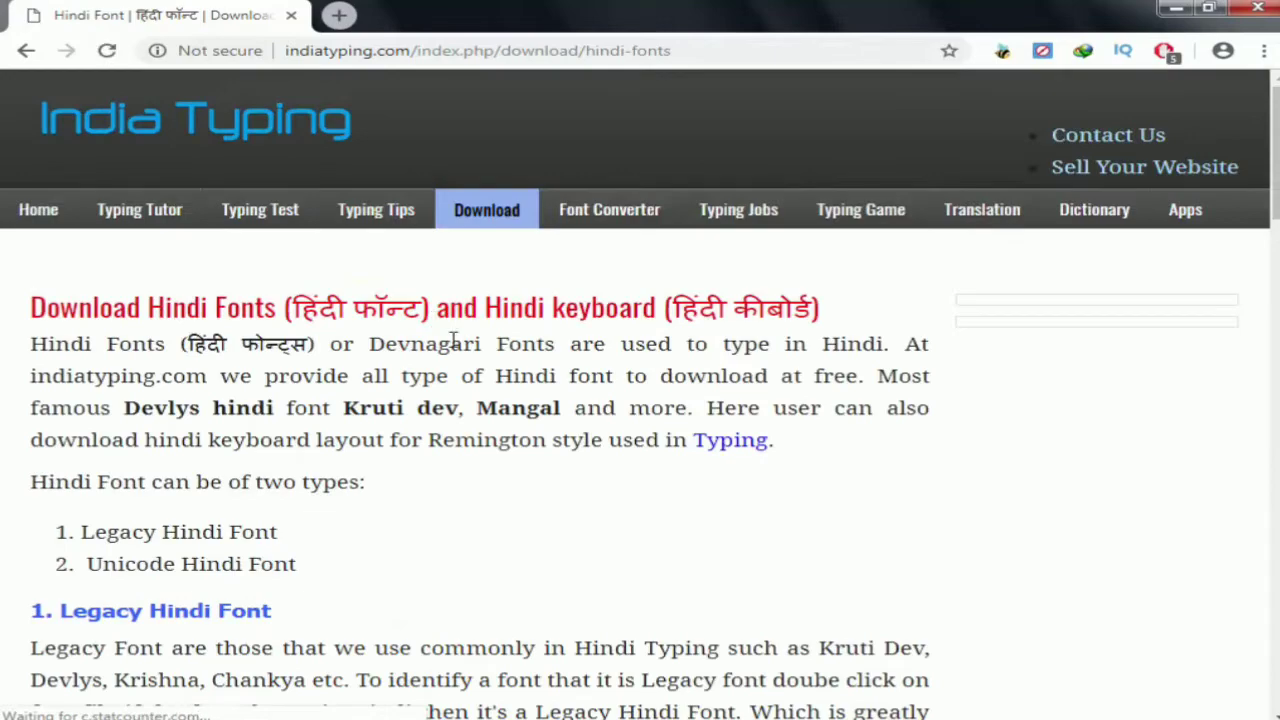
{"action": "scroll", "coordinate": [435, 372], "scroll_direction": "down", "scroll_amount": 8}
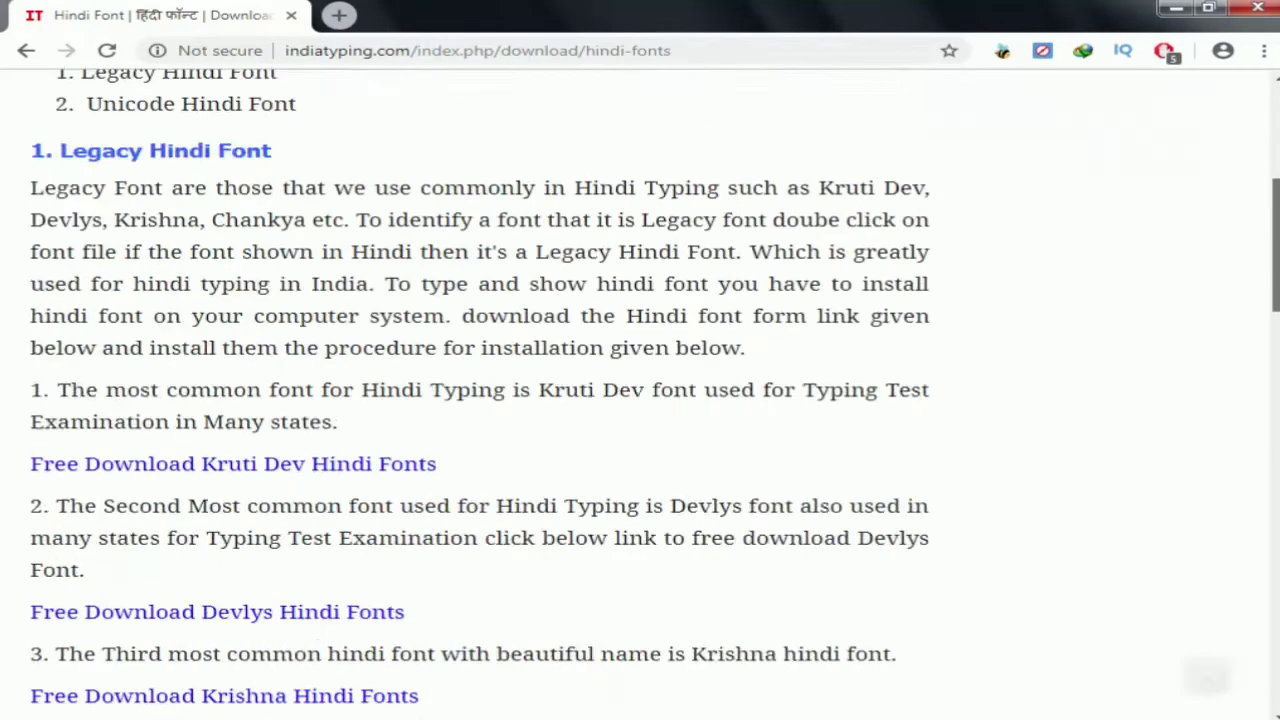
{"action": "scroll", "coordinate": [640, 400], "scroll_direction": "down", "scroll_amount": 3}
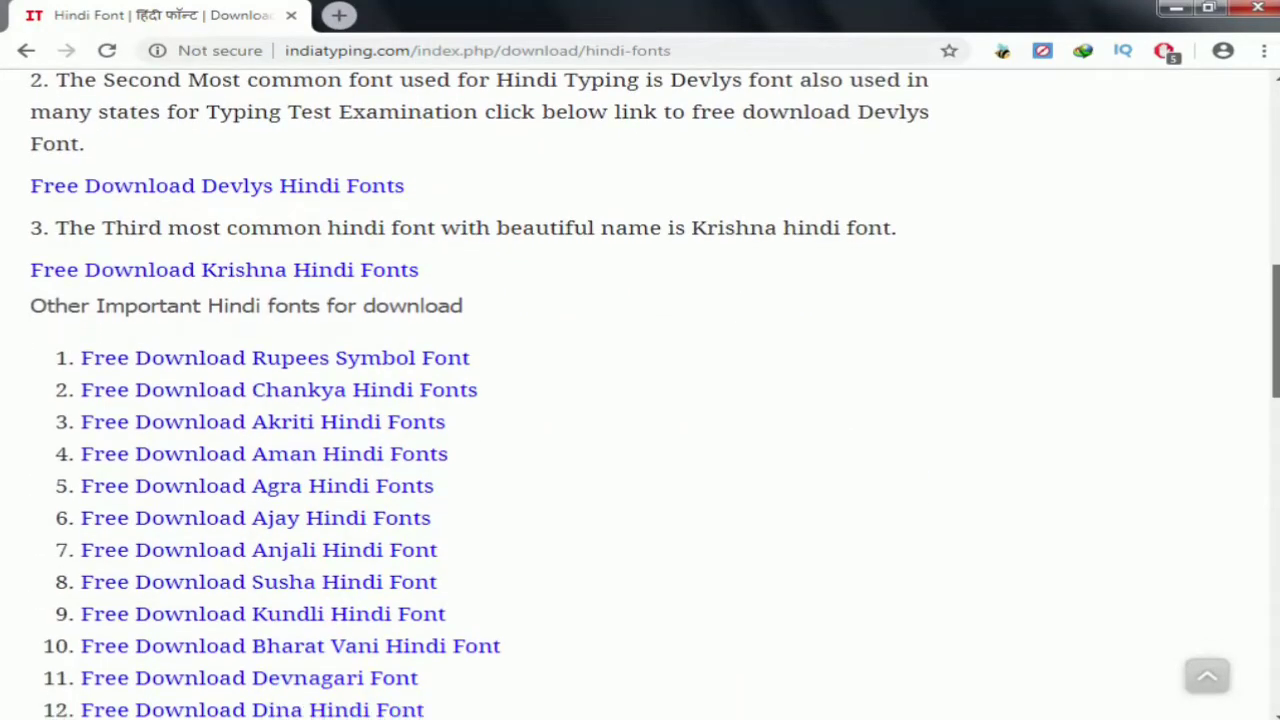
{"action": "scroll", "coordinate": [640, 400], "scroll_direction": "down", "scroll_amount": 2}
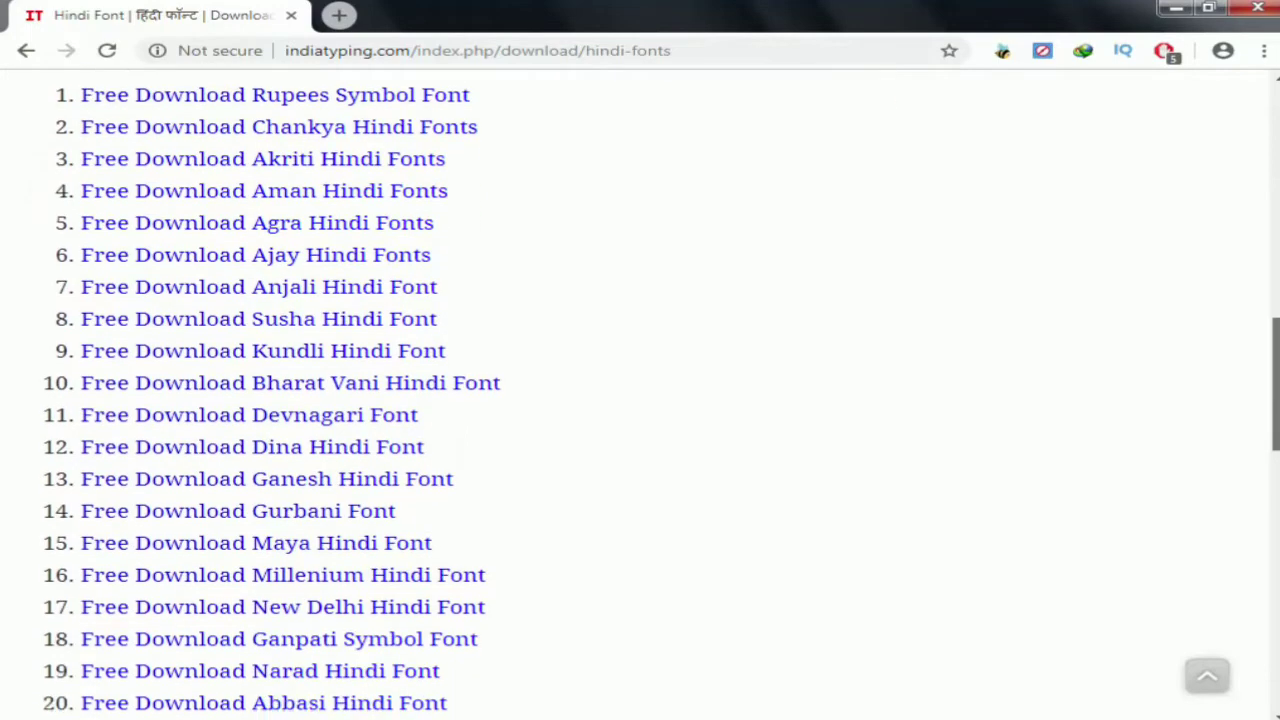
{"action": "scroll", "coordinate": [640, 400], "scroll_direction": "down", "scroll_amount": 1}
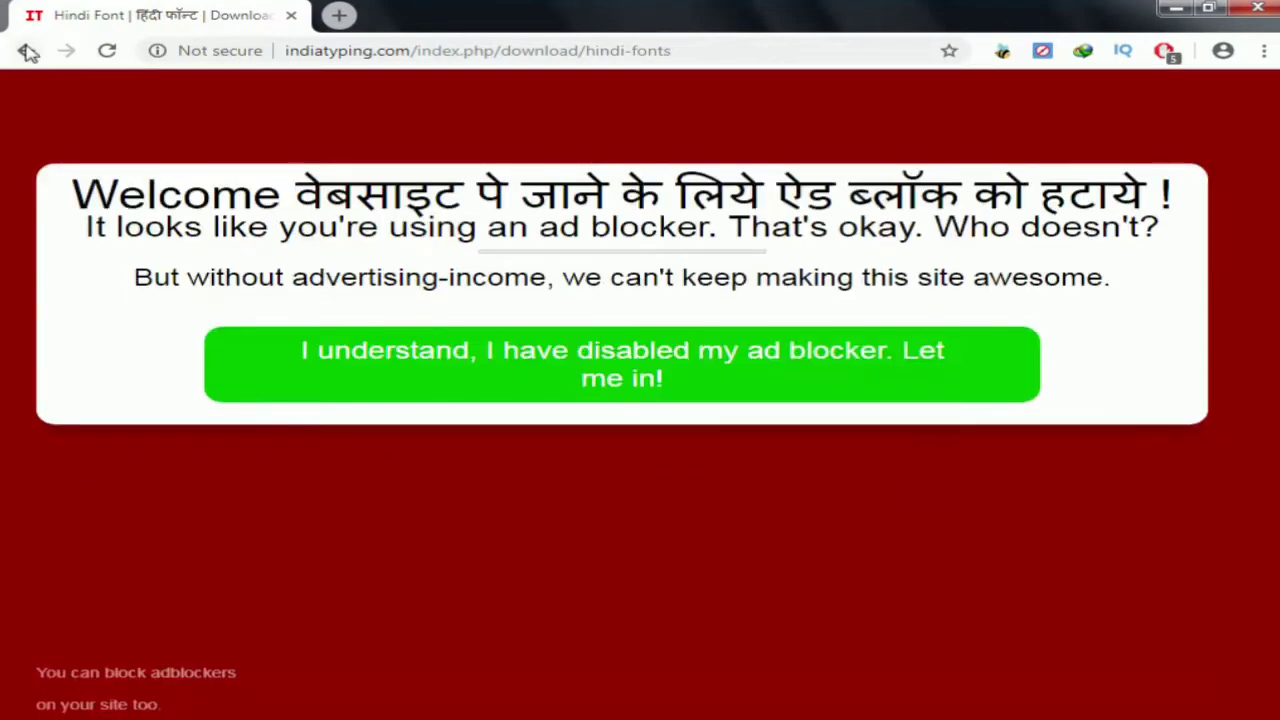
{"action": "left_click", "coordinate": [27, 51]}
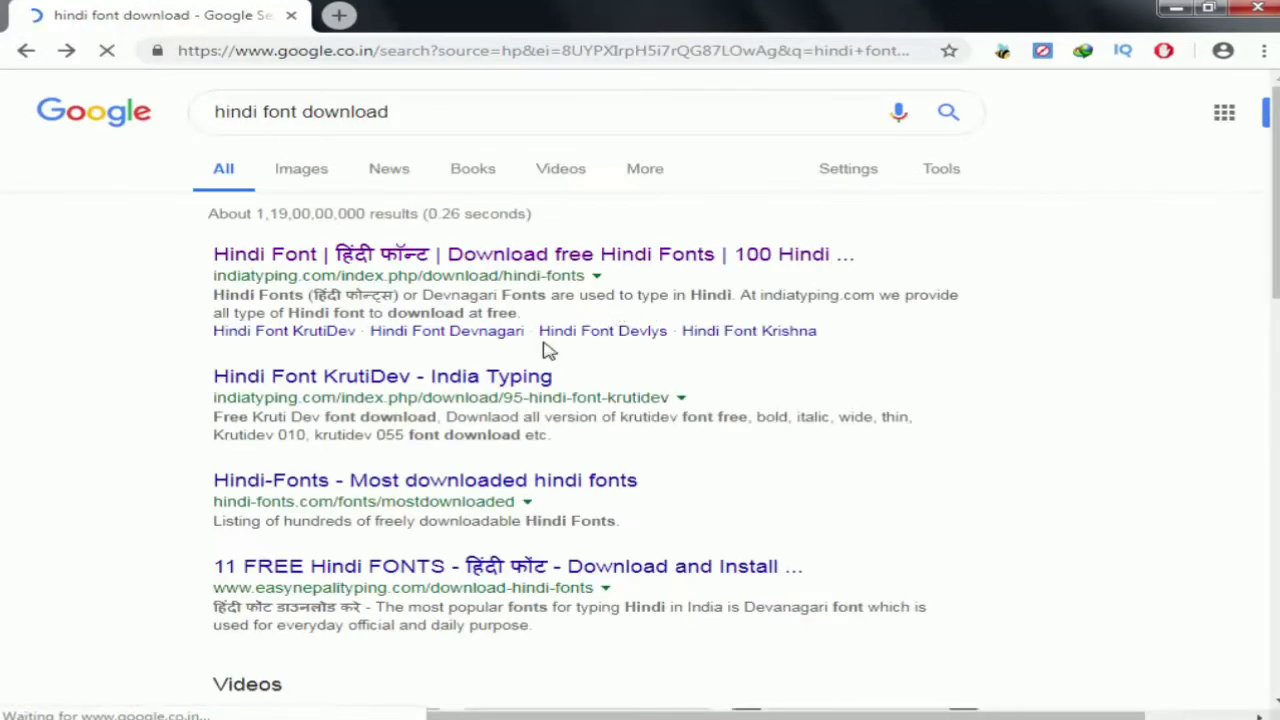
Change the Google search query to "font download" and run the search.
{"action": "scroll", "coordinate": [318, 378], "scroll_direction": "down", "scroll_amount": 5}
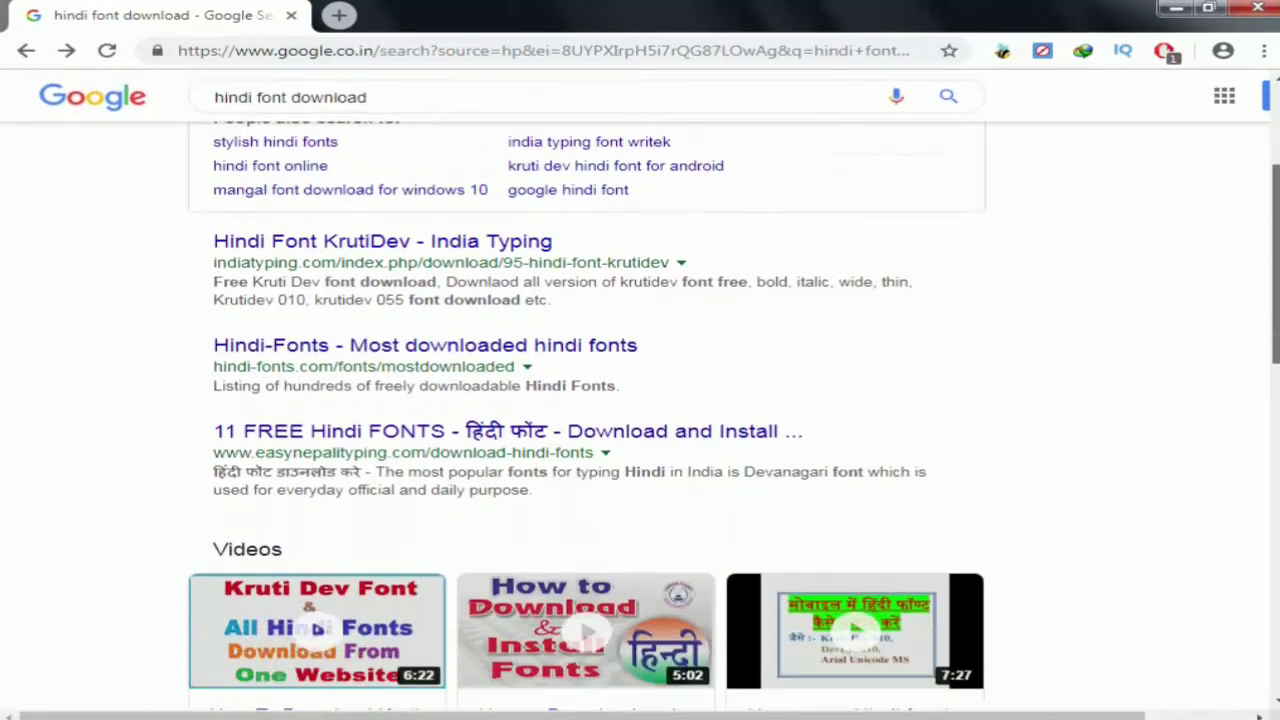
{"action": "scroll", "coordinate": [318, 378], "scroll_direction": "up", "scroll_amount": 5}
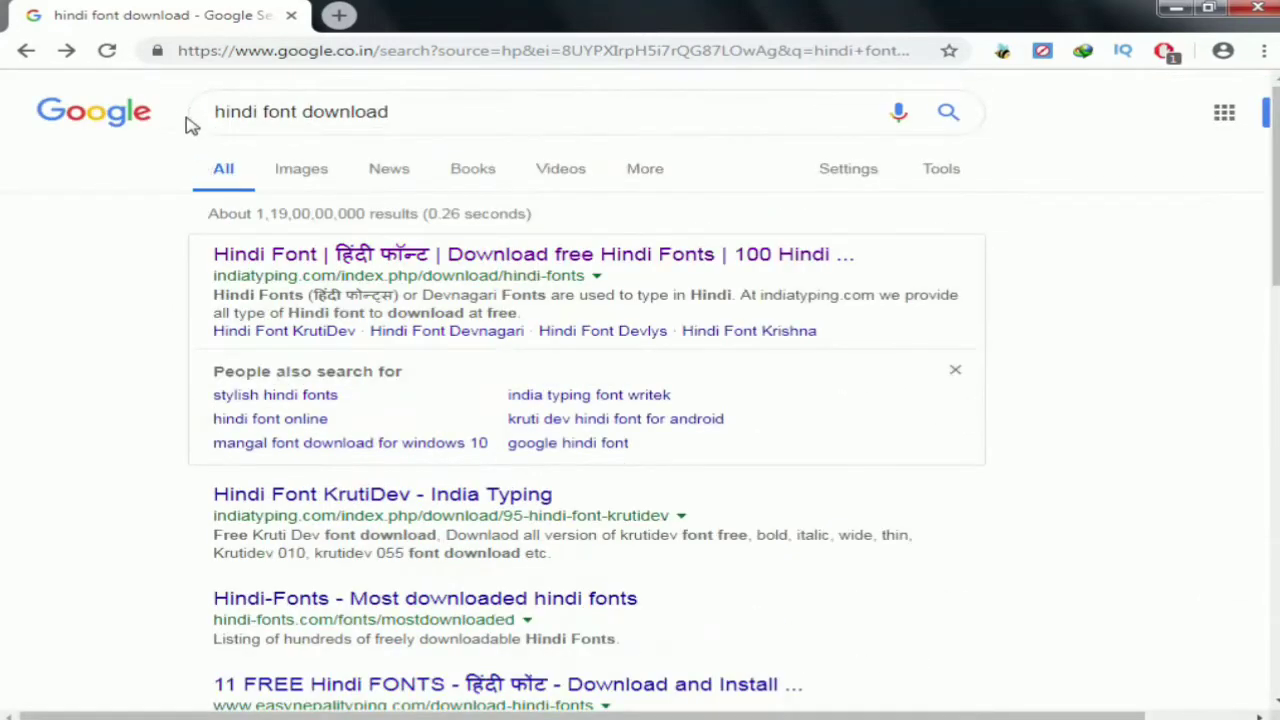
{"action": "double_click", "coordinate": [240, 108]}
{"action": "key", "text": "BackSpace"}
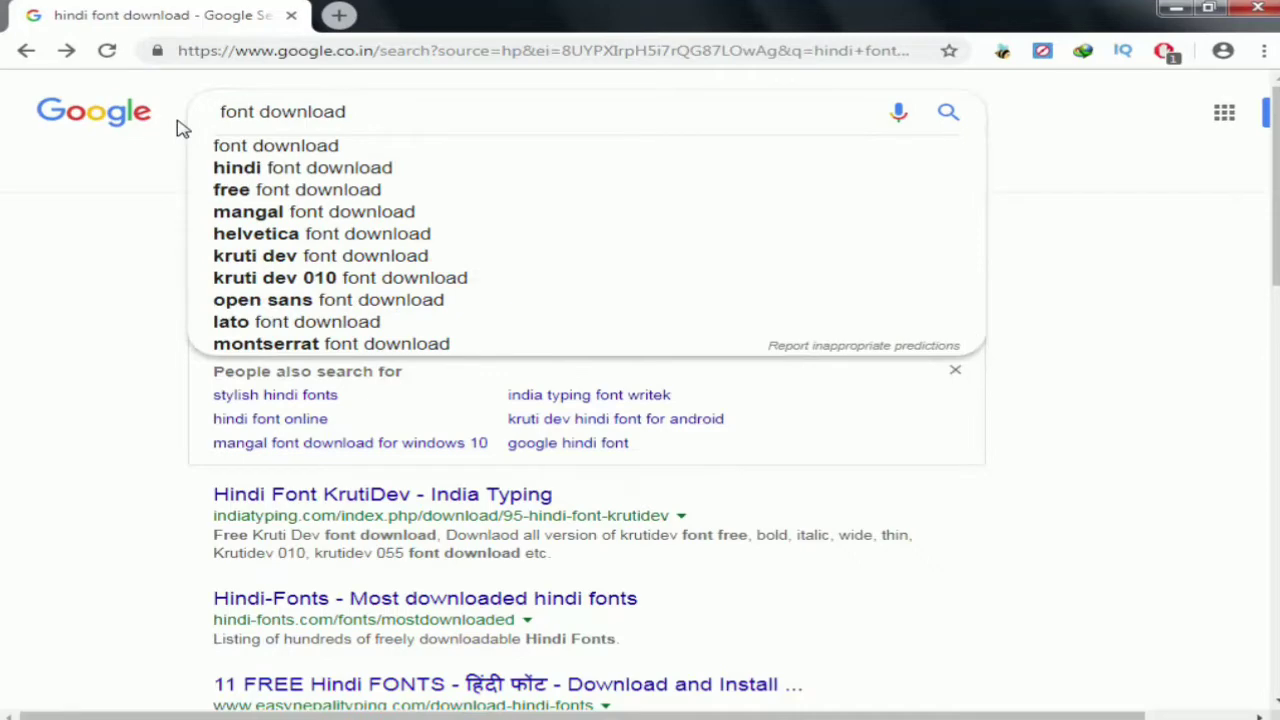
{"action": "key", "text": "Delete"}
{"action": "key", "text": "Return"}
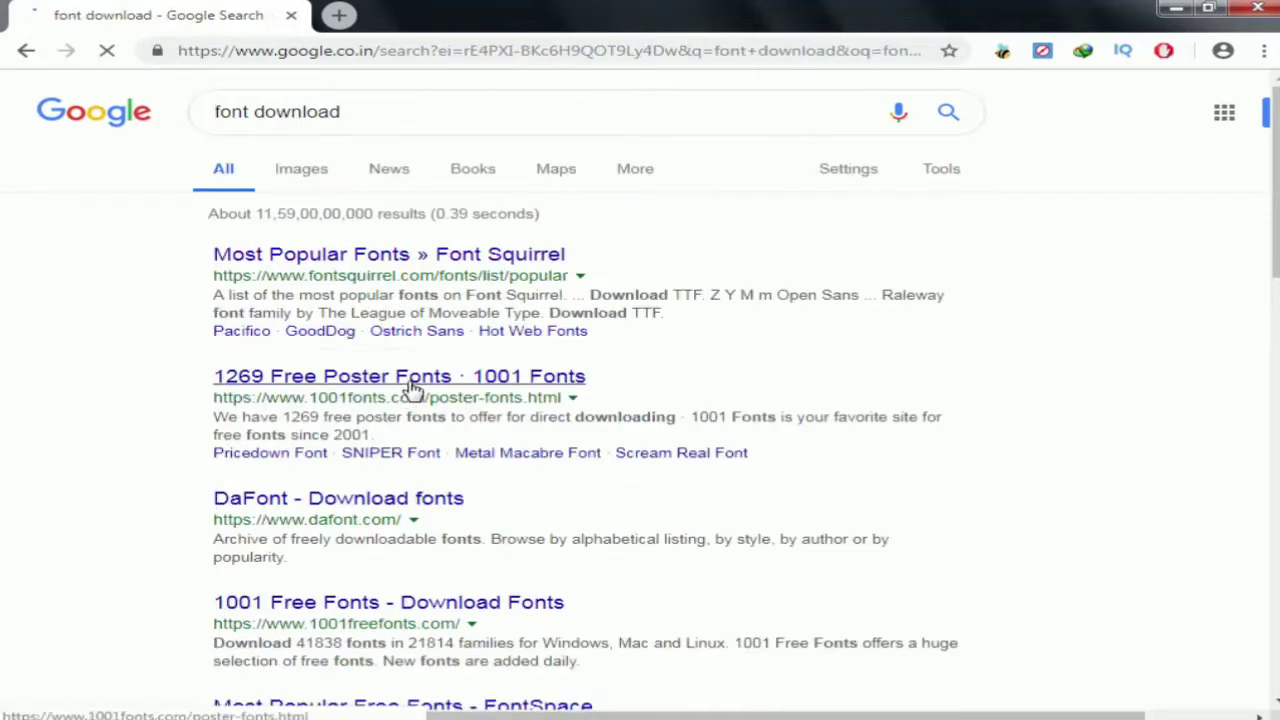
Open the 1269 Free Poster Fonts page of 1001 Fonts and look through the listed fonts.
{"action": "left_click", "coordinate": [413, 388]}
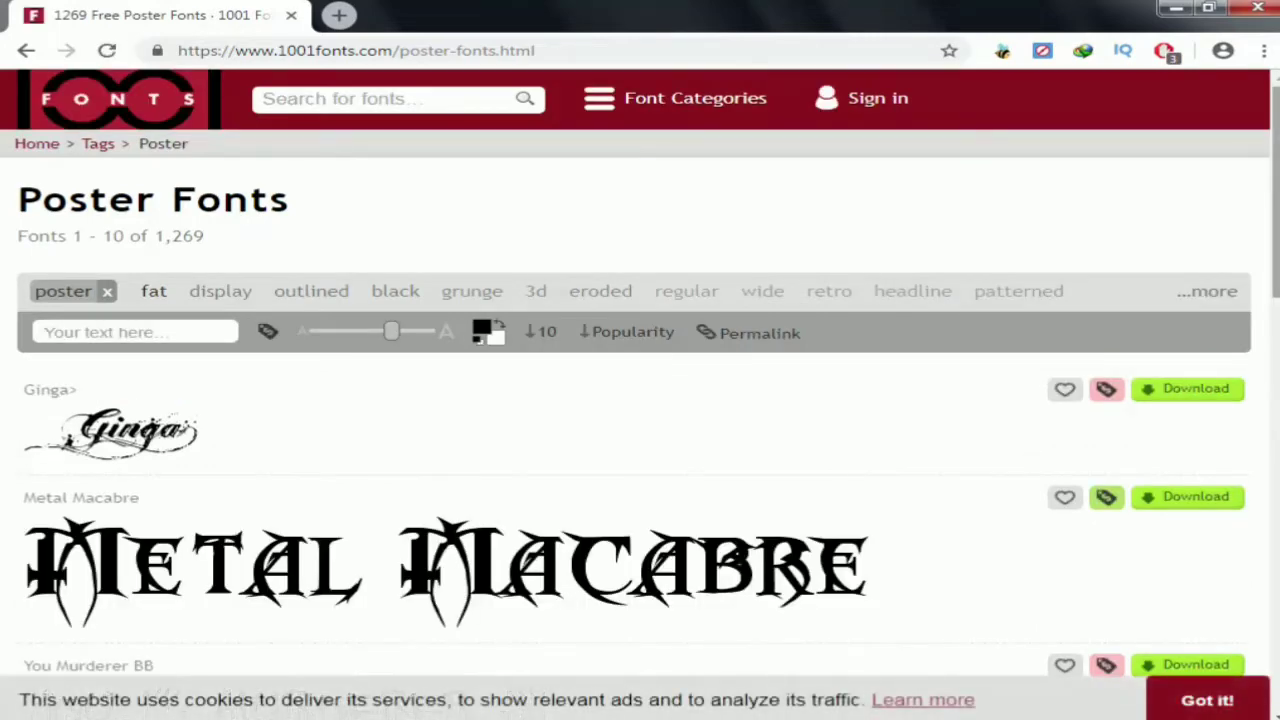
{"action": "scroll", "coordinate": [640, 400], "scroll_direction": "down", "scroll_amount": 5}
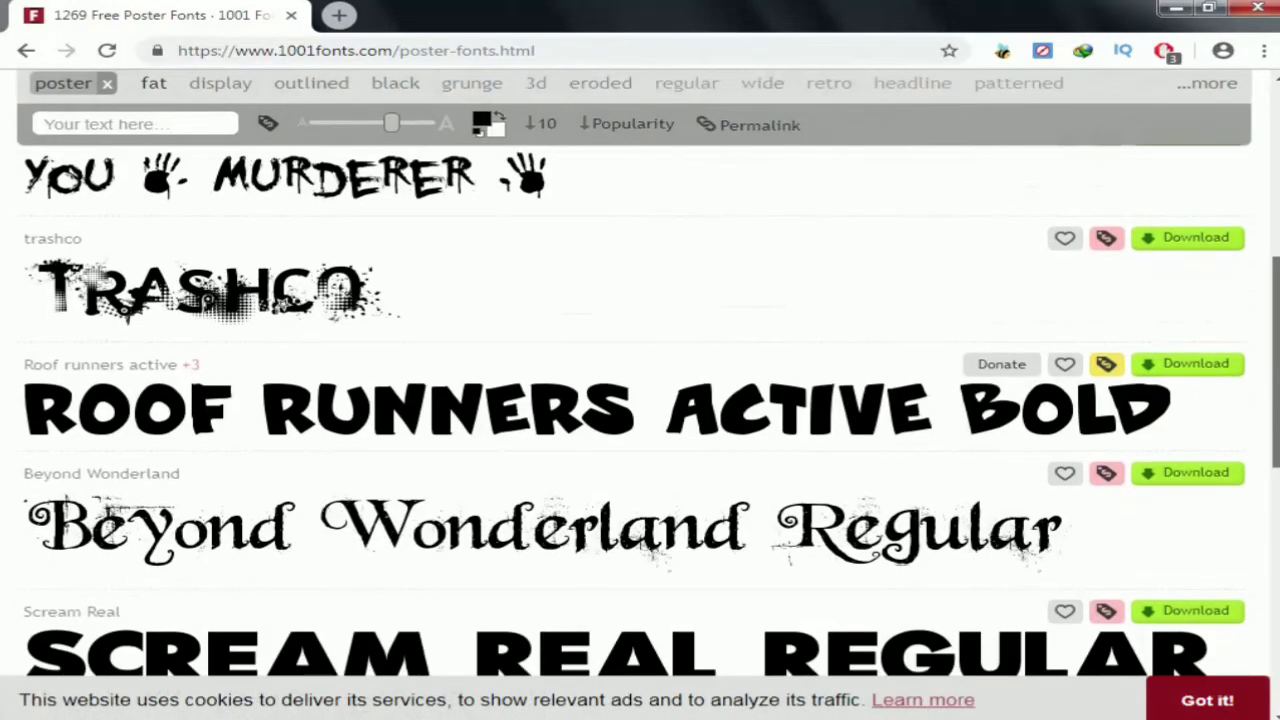
{"action": "scroll", "coordinate": [640, 400], "scroll_direction": "down", "scroll_amount": 3}
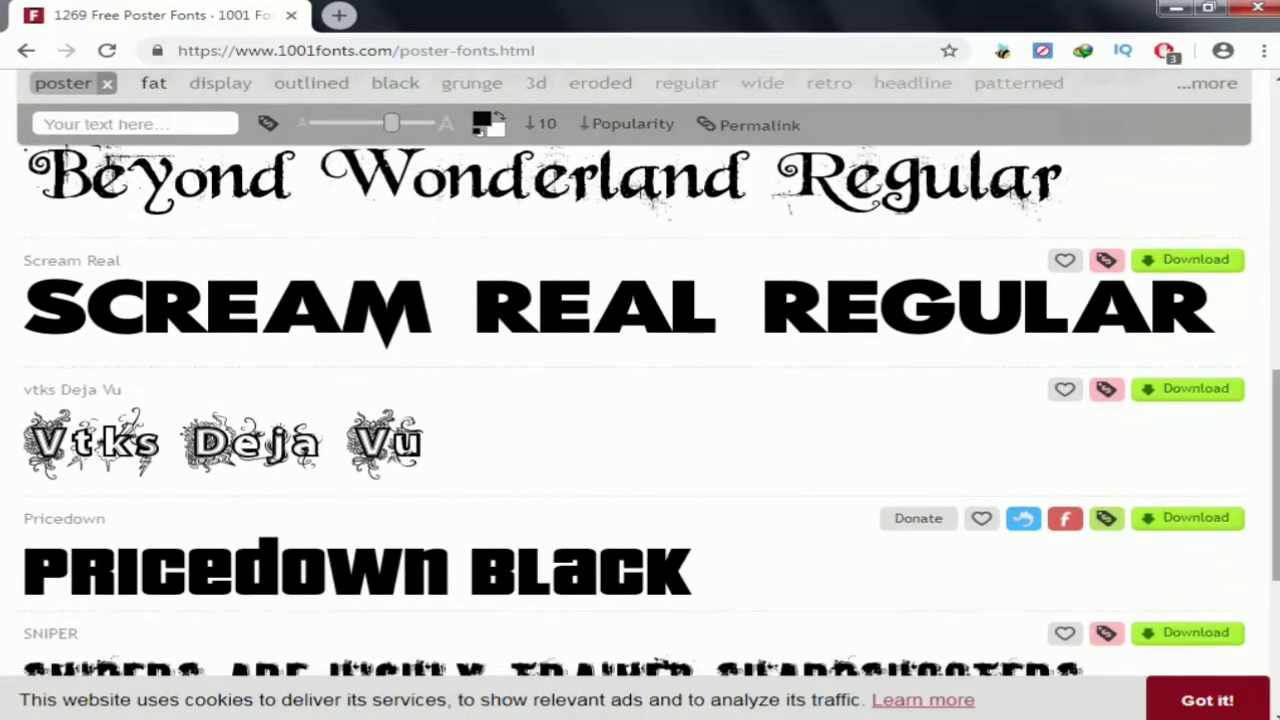
{"action": "scroll", "coordinate": [768, 712], "scroll_direction": "down", "scroll_amount": 3}
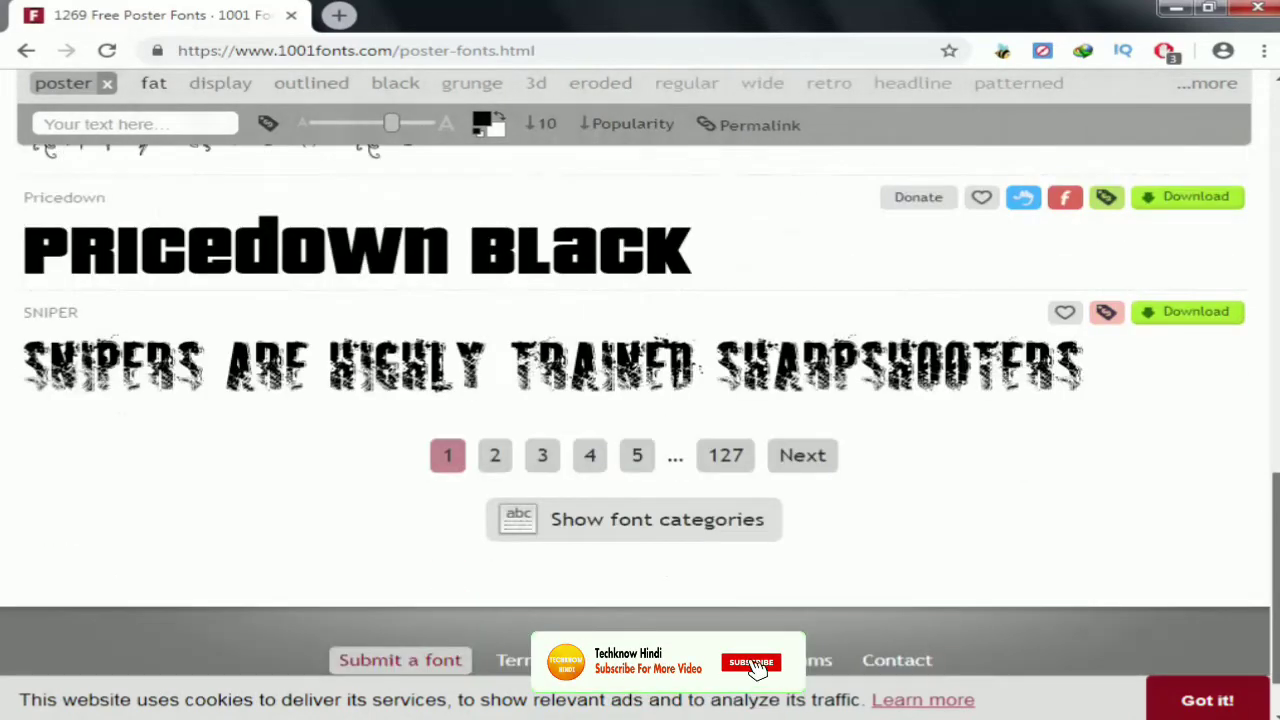
{"action": "scroll", "coordinate": [640, 400], "scroll_direction": "up", "scroll_amount": 2}
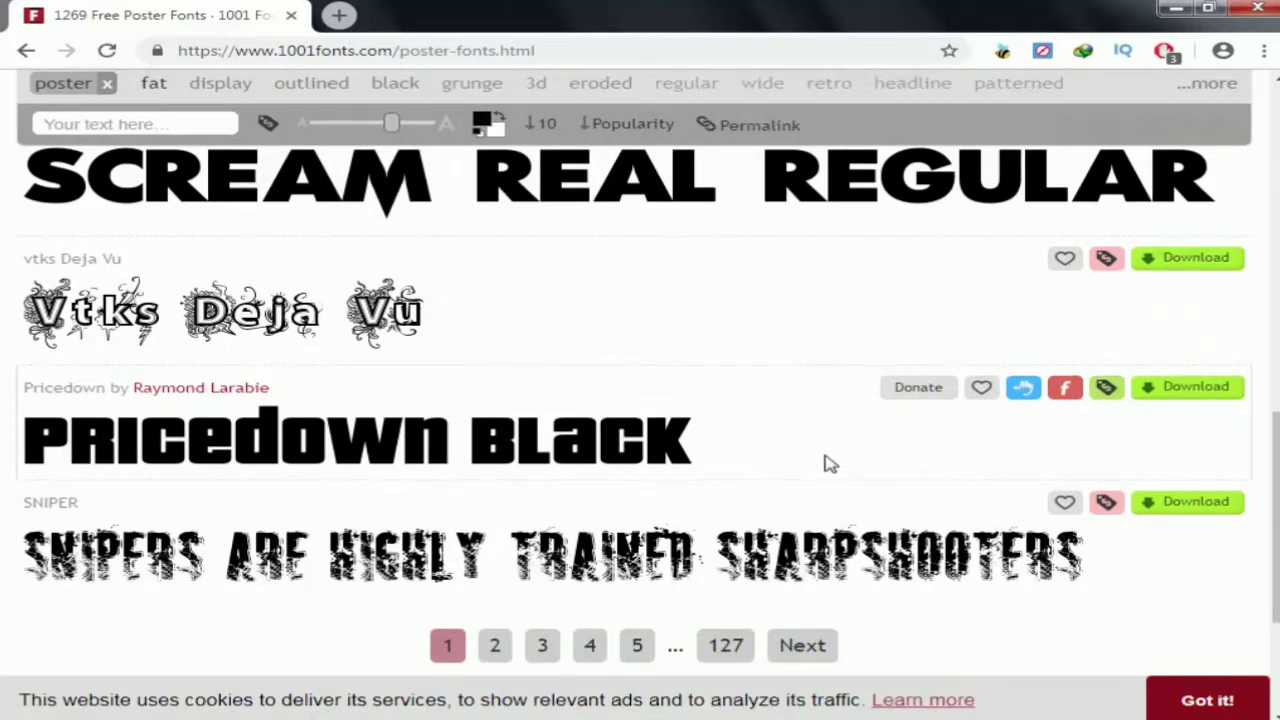
Cancel the SNIPER font download and download the Pricedown font archive pricedown.zip to Downloads\Compressed instead.
{"action": "left_click", "coordinate": [1185, 508]}
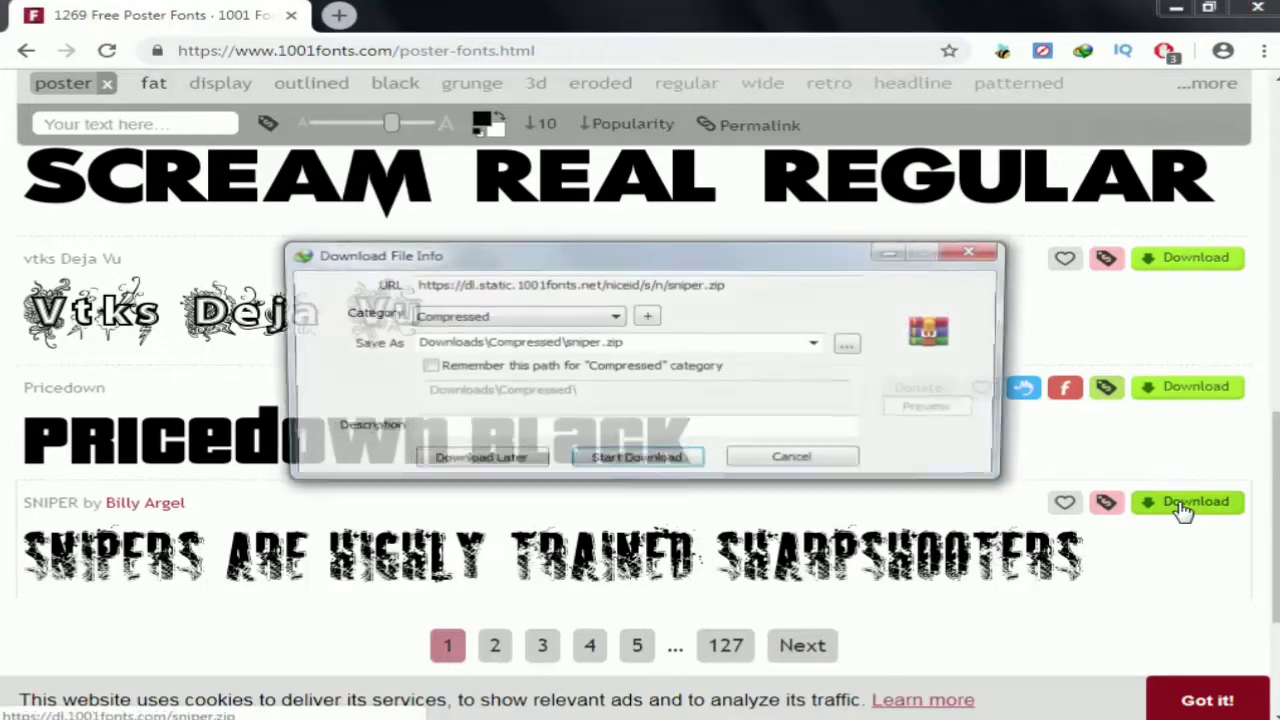
{"action": "left_click", "coordinate": [795, 465]}
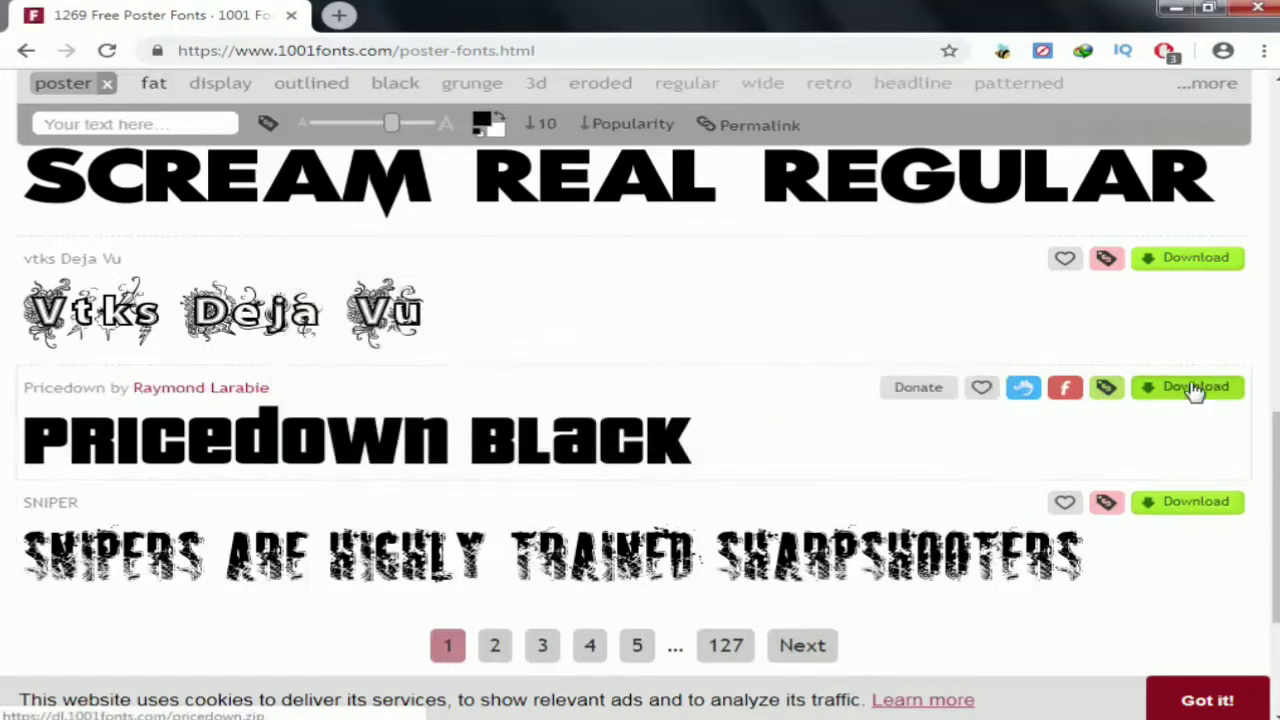
{"action": "left_click", "coordinate": [1196, 390]}
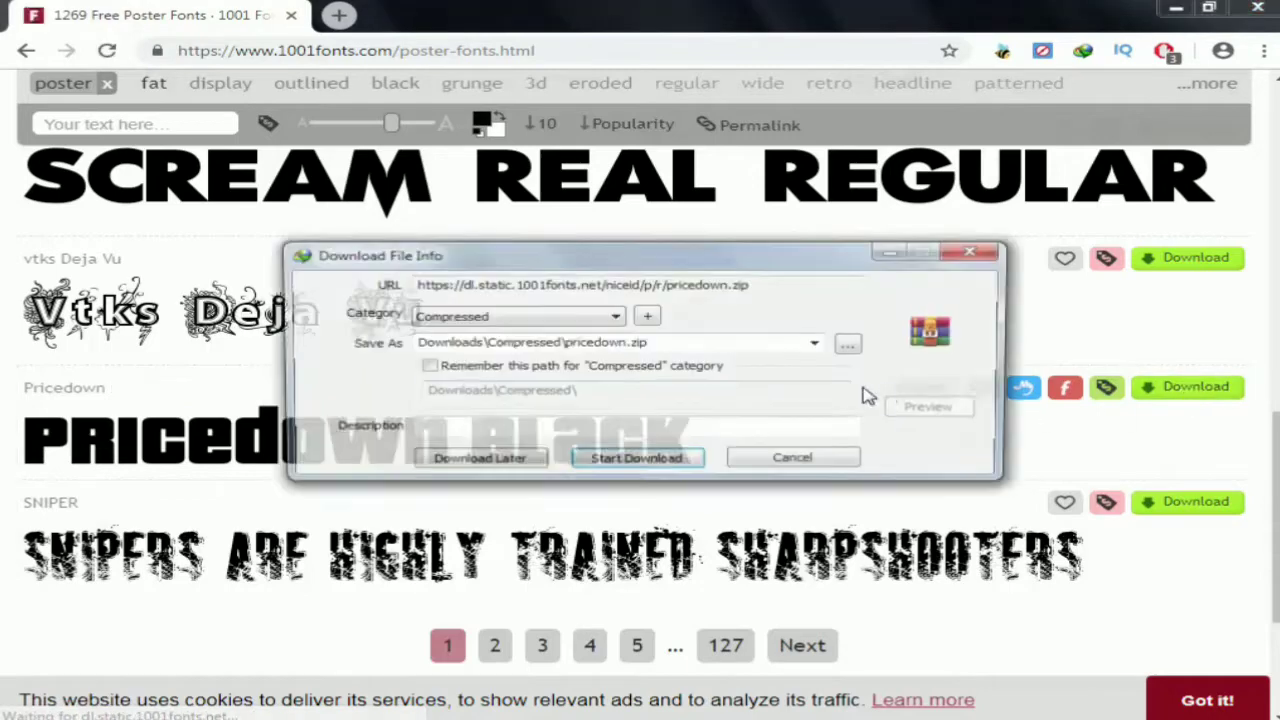
{"action": "left_click", "coordinate": [652, 460]}
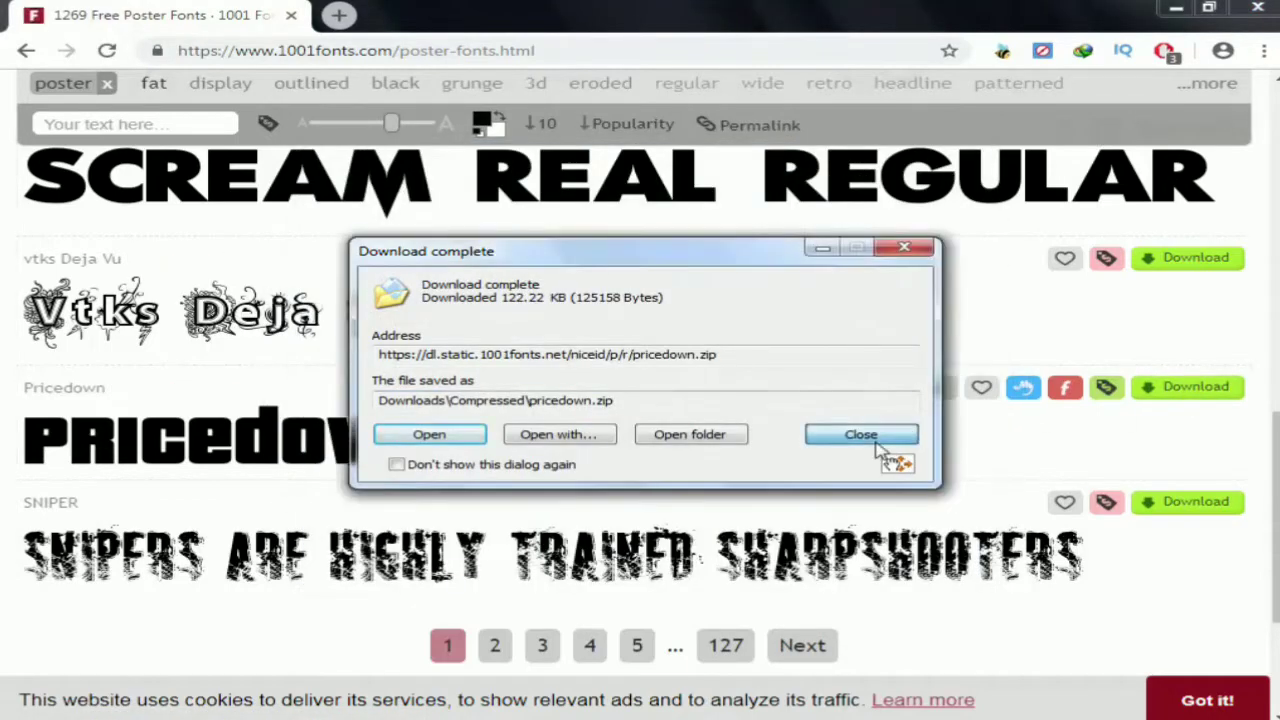
{"action": "left_click", "coordinate": [860, 434]}
Minimize the browser, open the Downloads\Compressed folder from the This-Pc desktop folder, and select the pricedown archive.
{"action": "left_click", "coordinate": [1176, 8]}
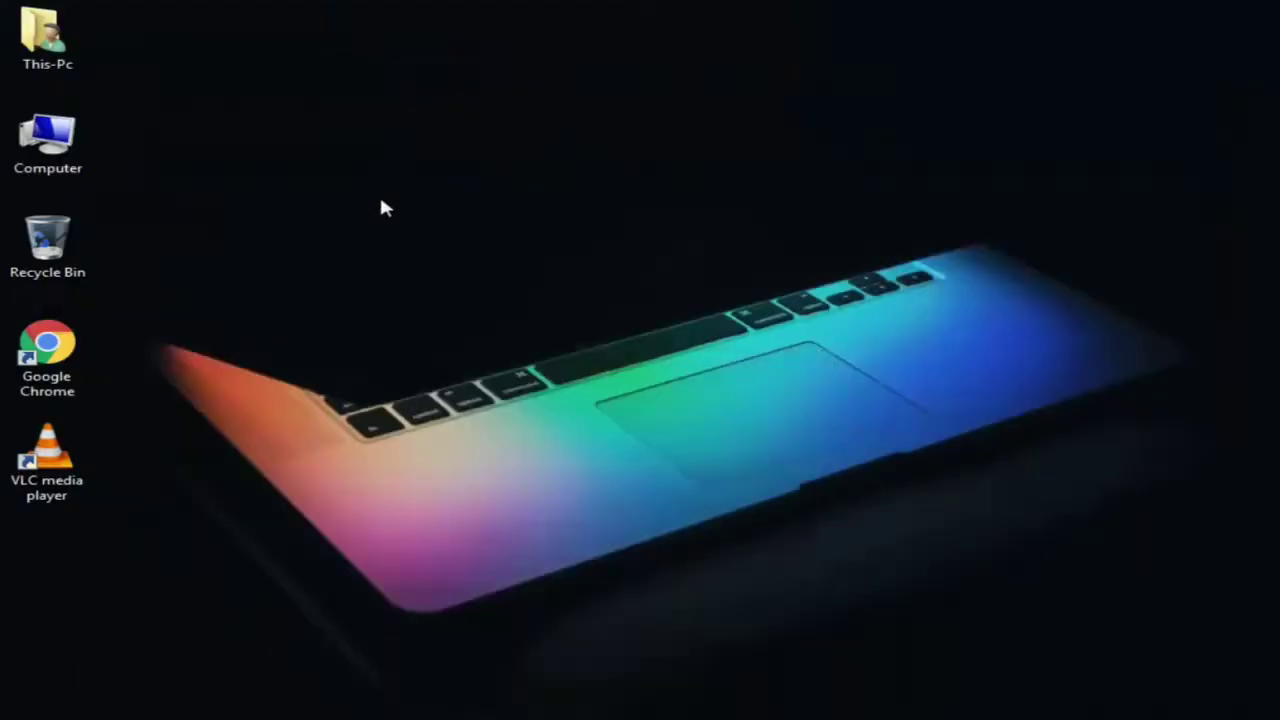
{"action": "double_click", "coordinate": [47, 70]}
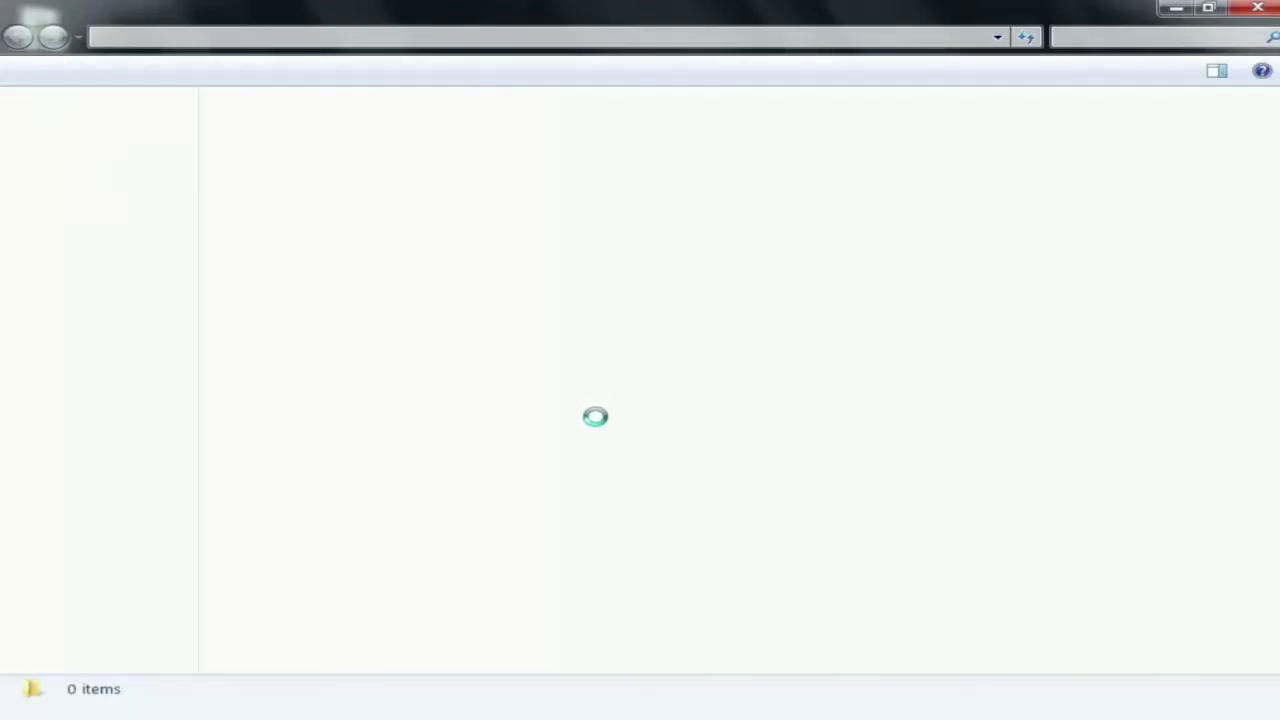
{"action": "double_click", "coordinate": [550, 122]}
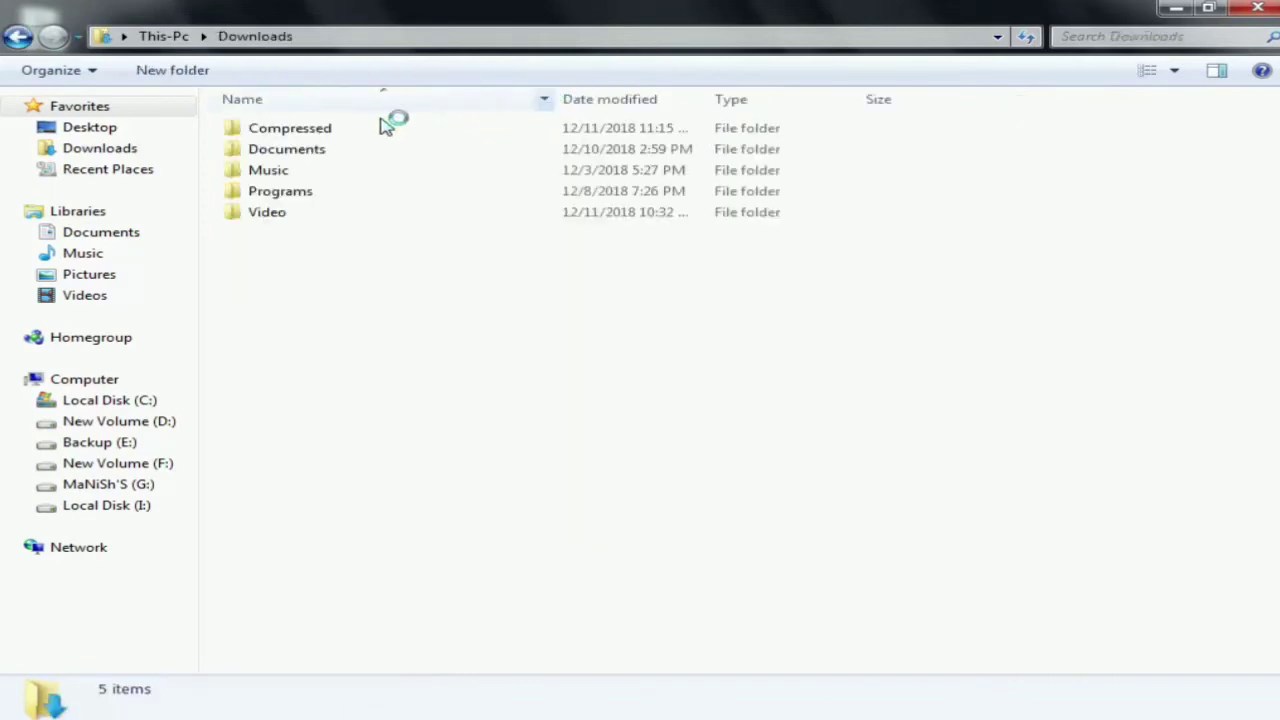
{"action": "double_click", "coordinate": [315, 130]}
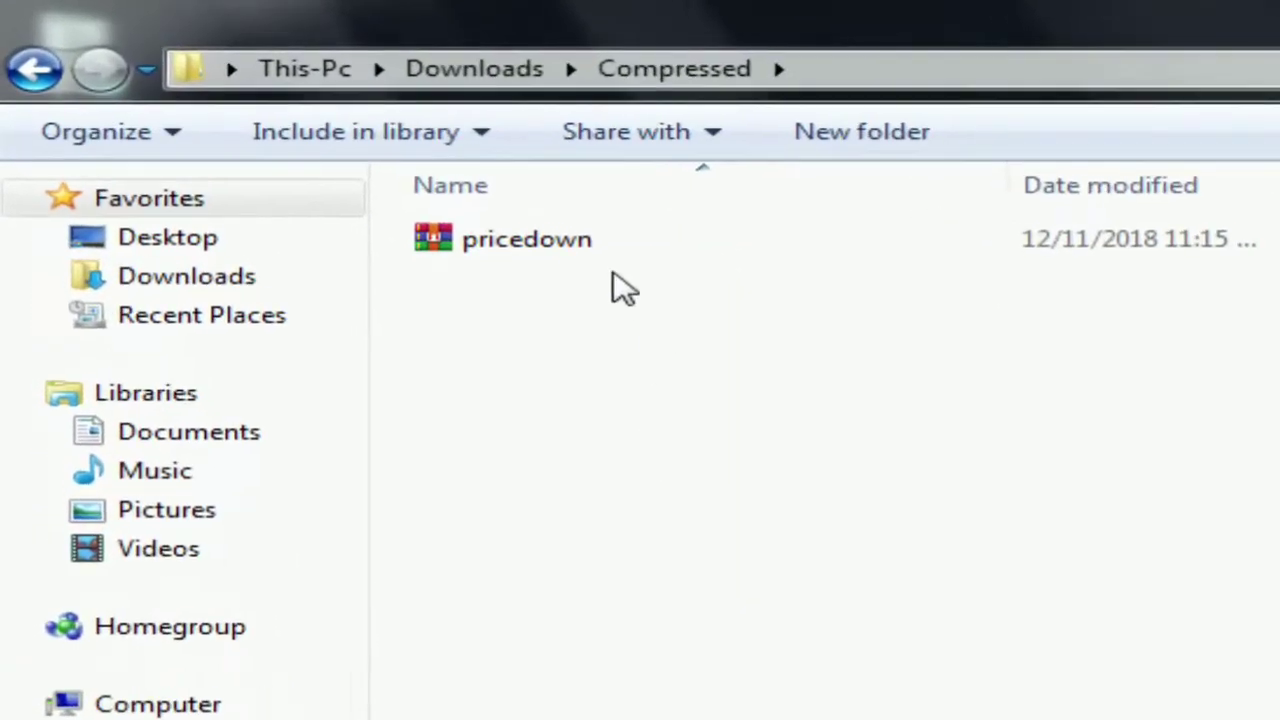
{"action": "left_click", "coordinate": [530, 257]}
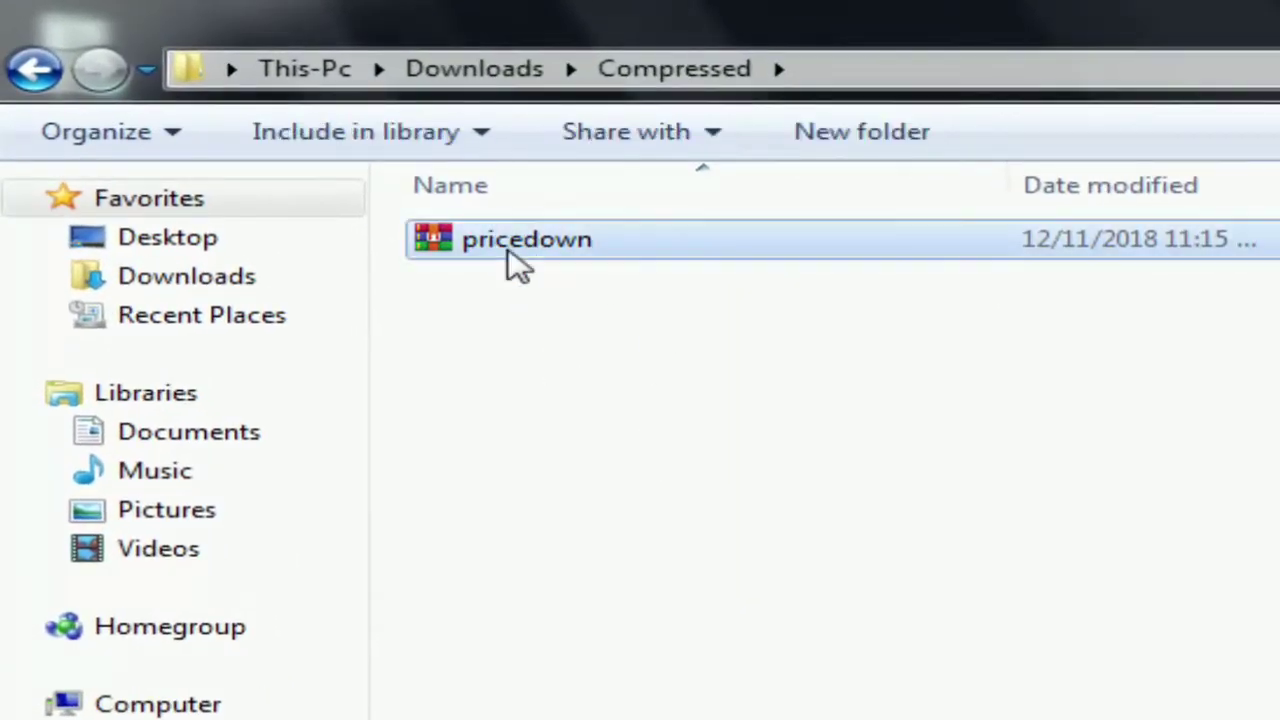
Extract the pricedown archive with WinRAR to Downloads\Compressed\pricedown and open the extracted folder.
{"action": "right_click", "coordinate": [509, 246]}
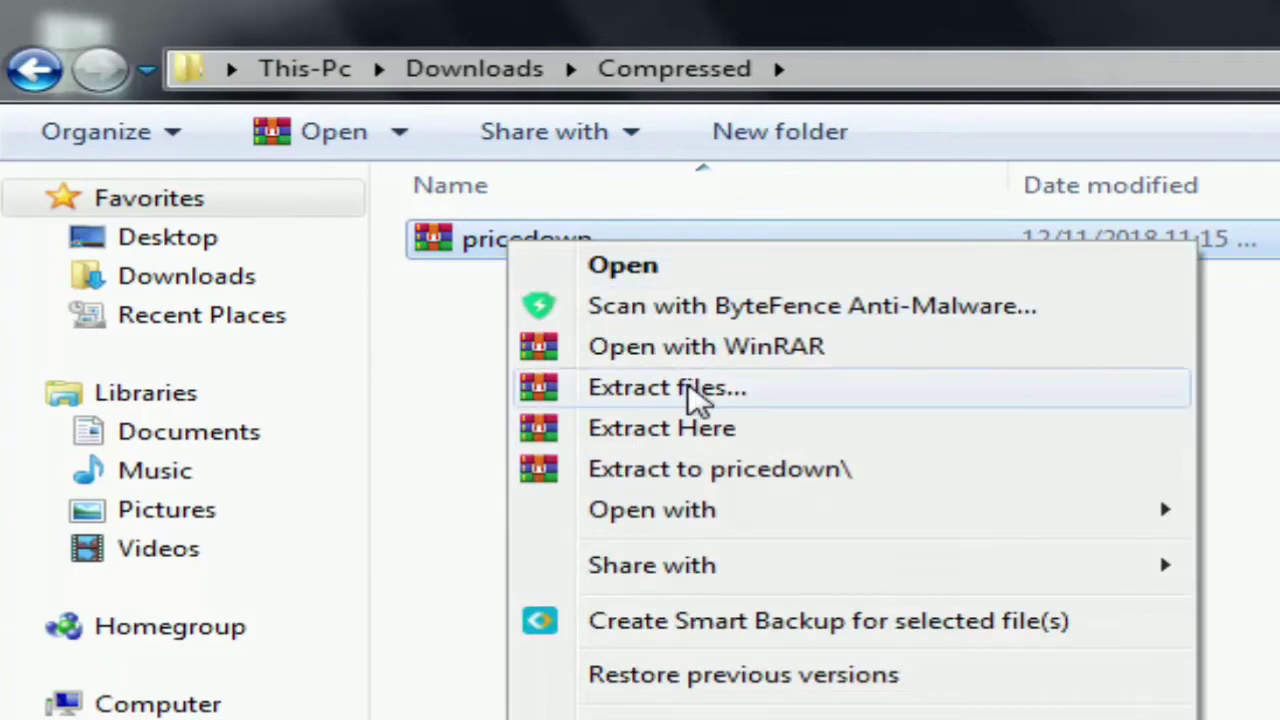
{"action": "left_click", "coordinate": [700, 400]}
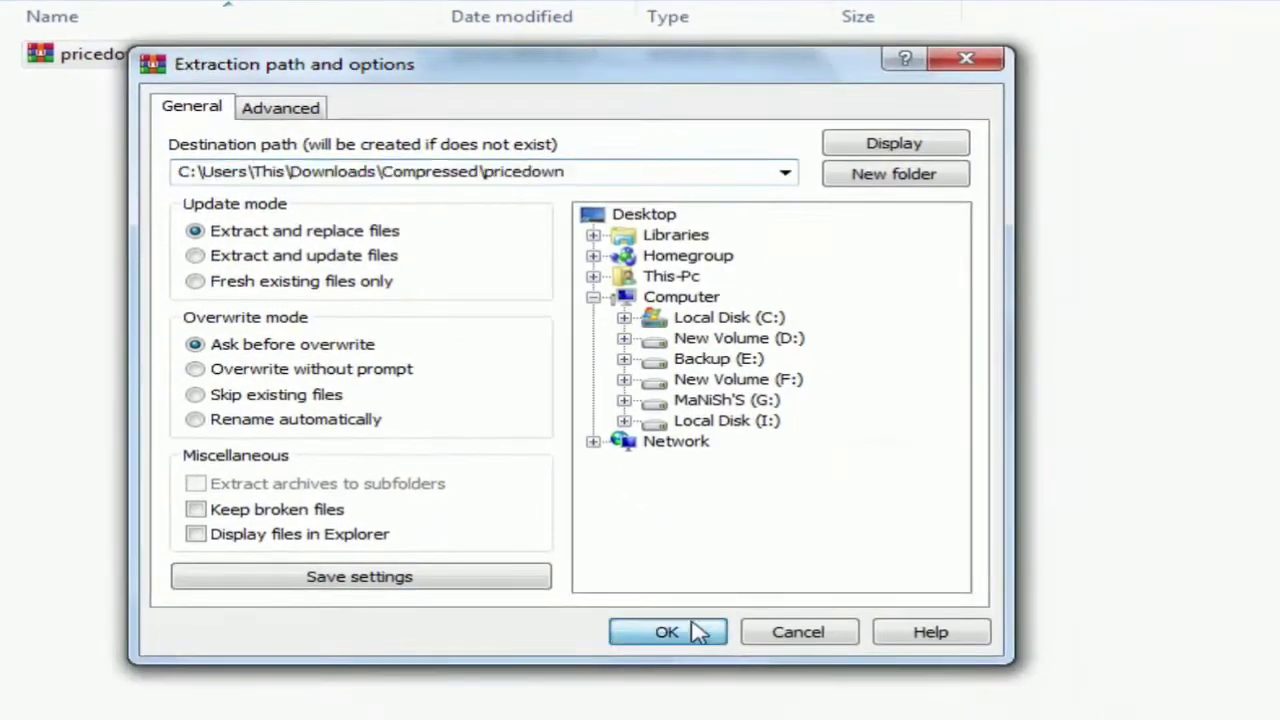
{"action": "left_click", "coordinate": [697, 632]}
{"action": "left_click", "coordinate": [140, 56]}
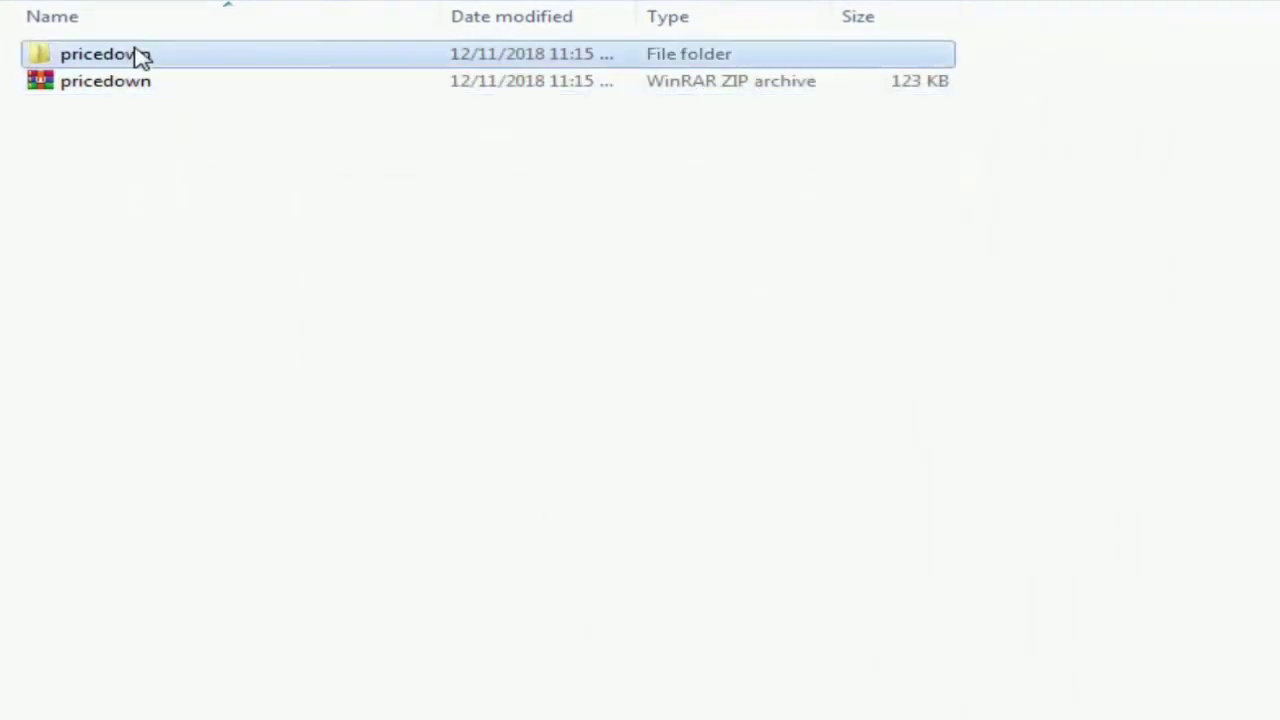
{"action": "double_click", "coordinate": [140, 56]}
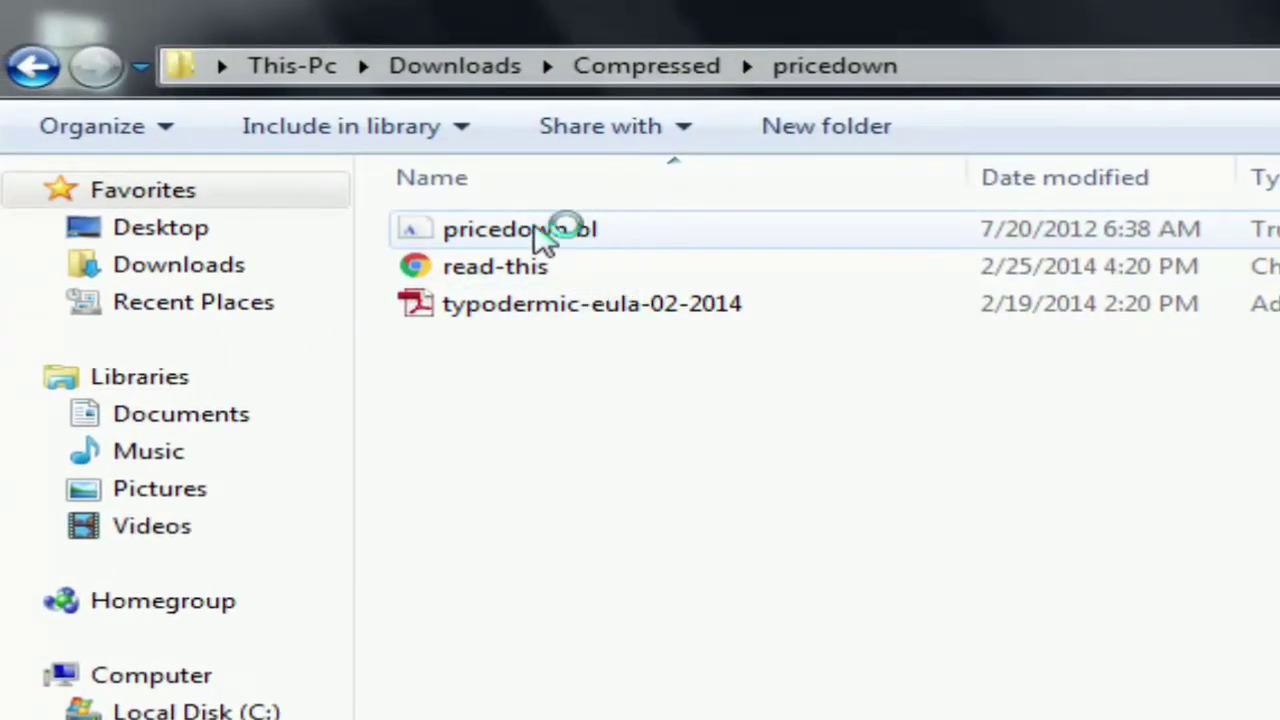
Install the pricedown bl TrueType font from the extracted pricedown folder.
{"action": "left_click", "coordinate": [563, 234]}
{"action": "right_click", "coordinate": [561, 231]}
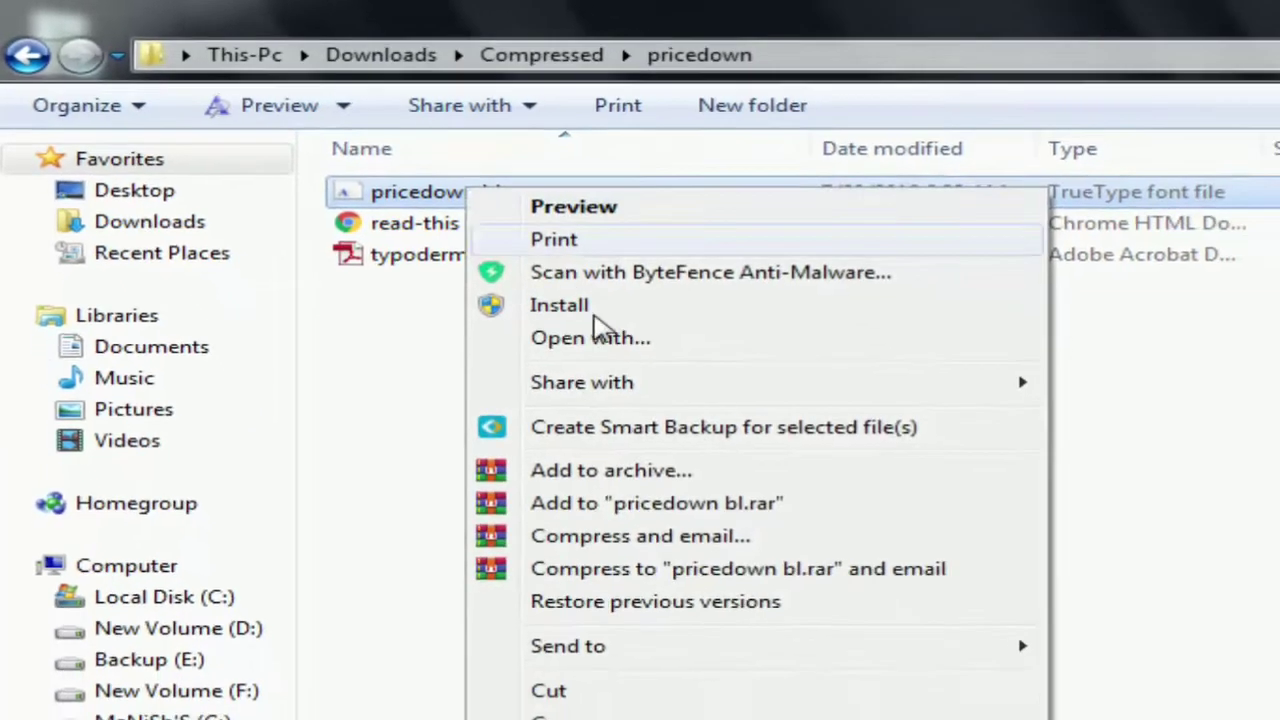
{"action": "left_click", "coordinate": [689, 717]}
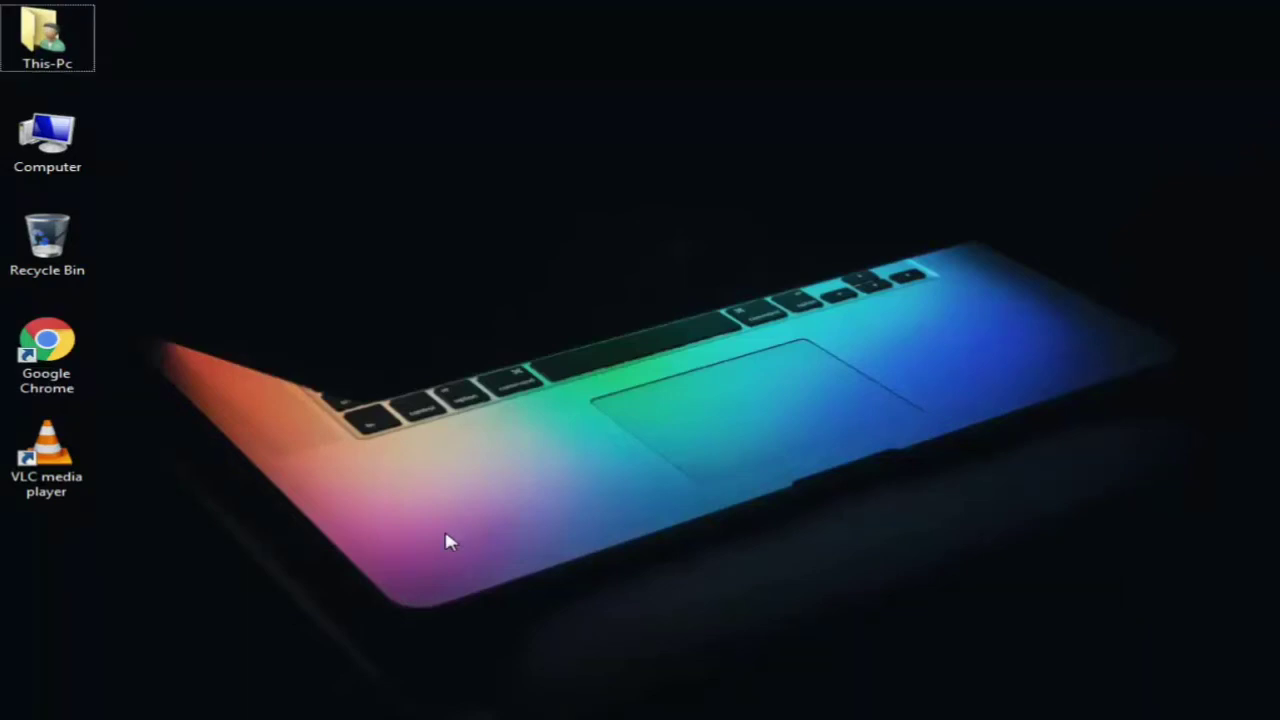
Open the Windows Fonts folder with the Run command "fonts", locate Pricedown Black among the installed fonts, and close the folder.
{"action": "key", "text": "super+r"}
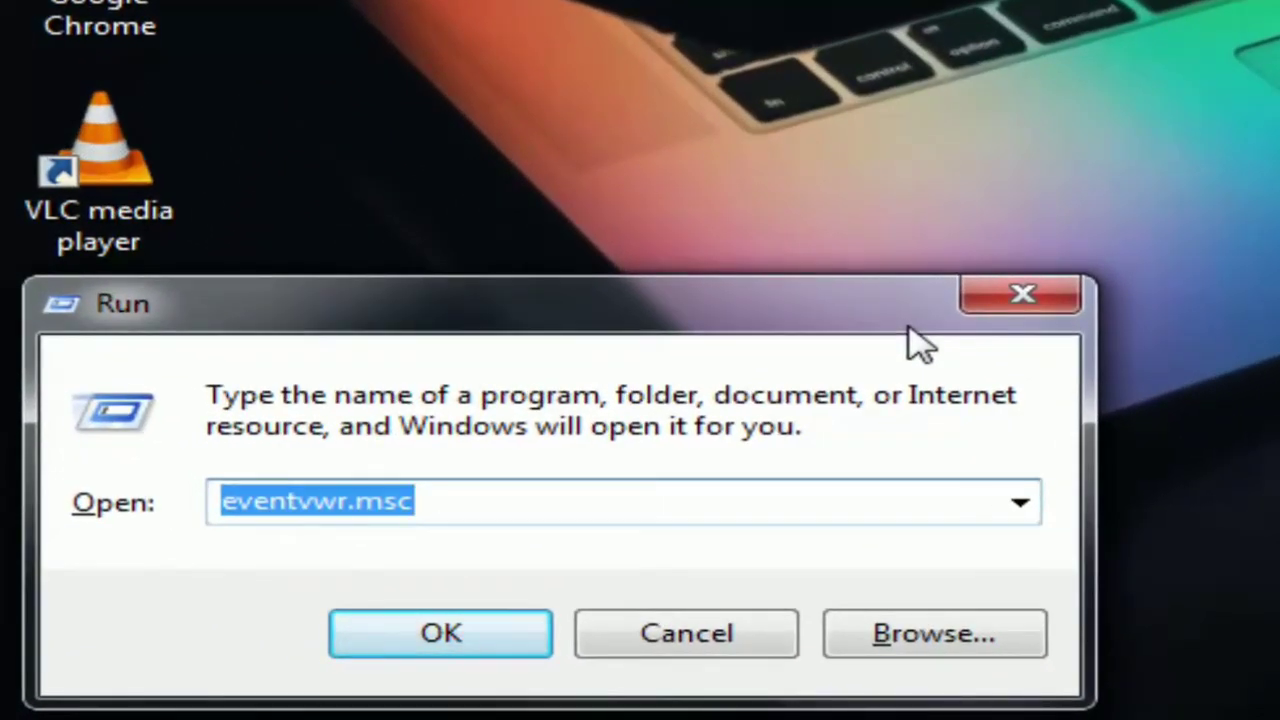
{"action": "type", "text": "fonts"}
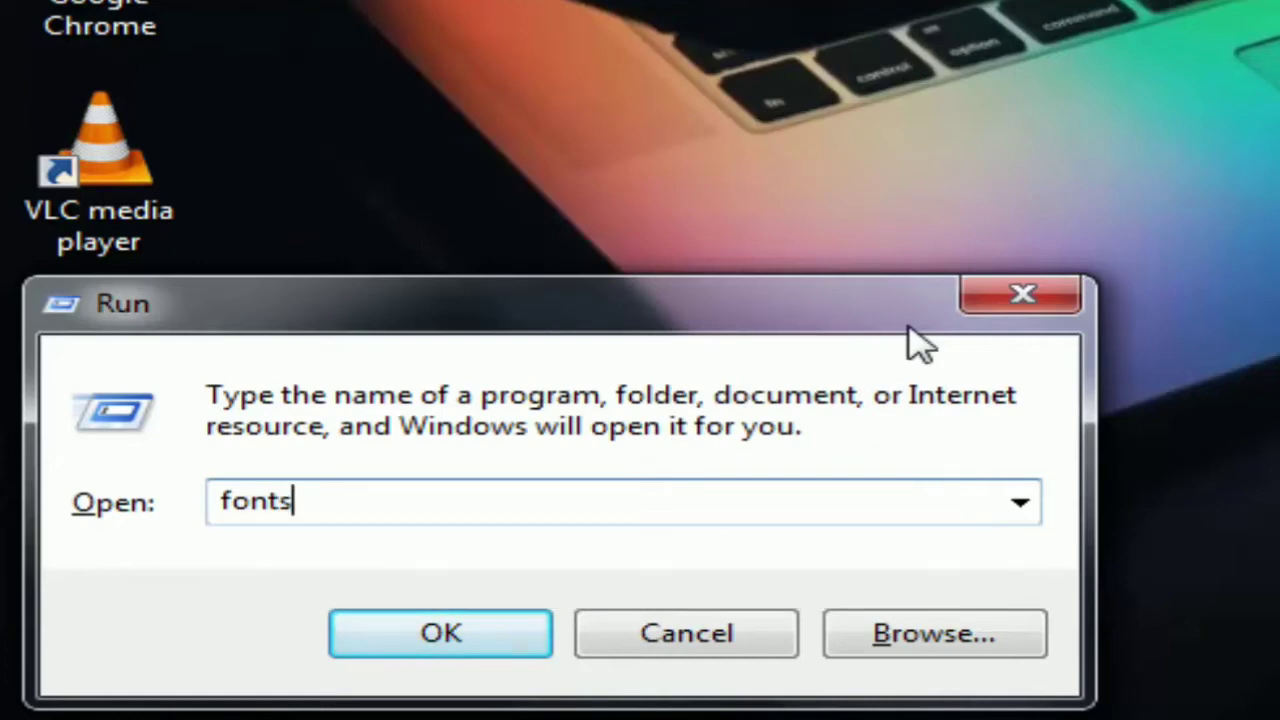
{"action": "left_click", "coordinate": [479, 657]}
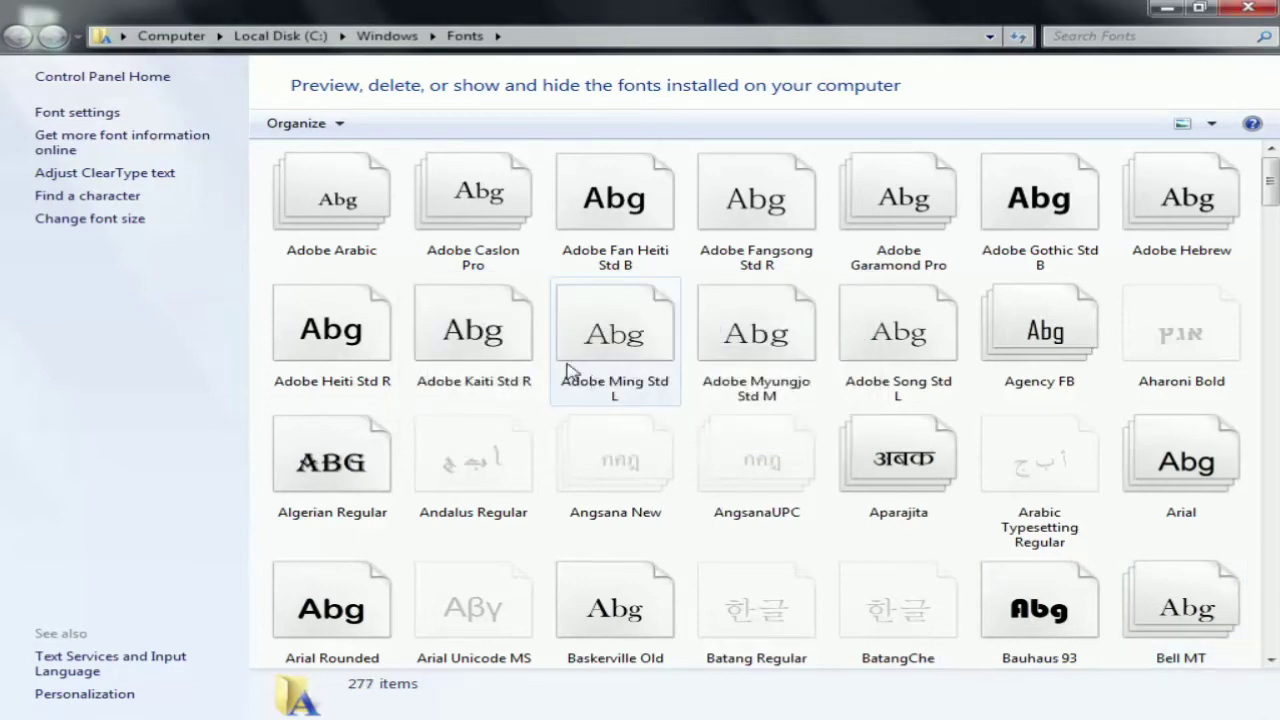
{"action": "left_click_drag", "start_coordinate": [1270, 182], "coordinate": [1270, 550]}
{"action": "left_click", "coordinate": [330, 455]}
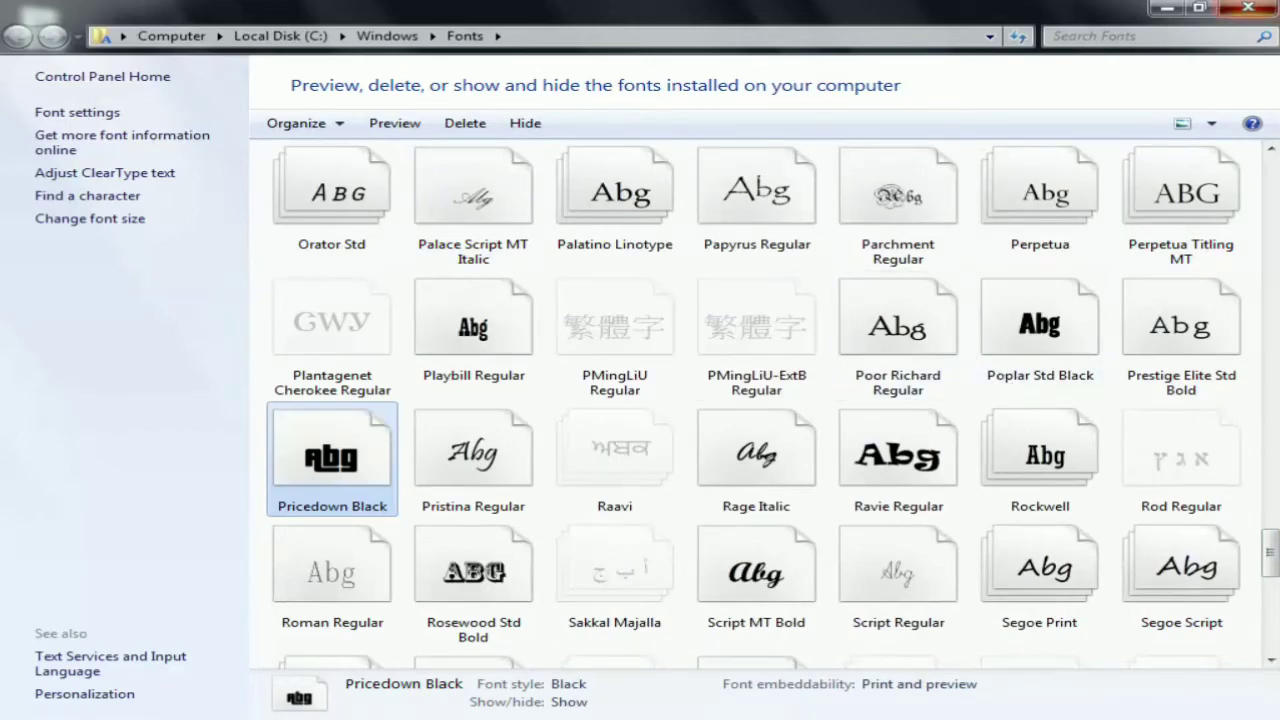
{"action": "left_click", "coordinate": [1246, 8]}
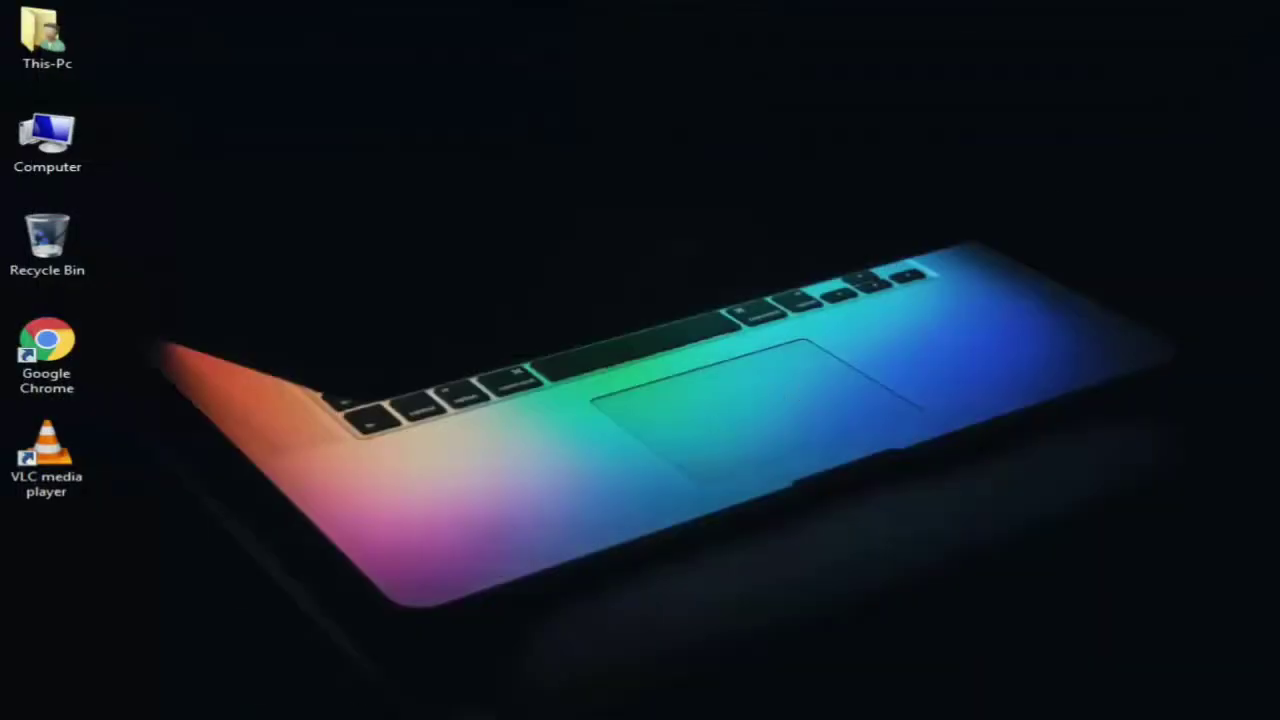
Switch to Adobe Photoshop CS5 and create a new blank document with the default settings.
{"action": "key", "text": "super"}
{"action": "left_click", "coordinate": [86, 323]}
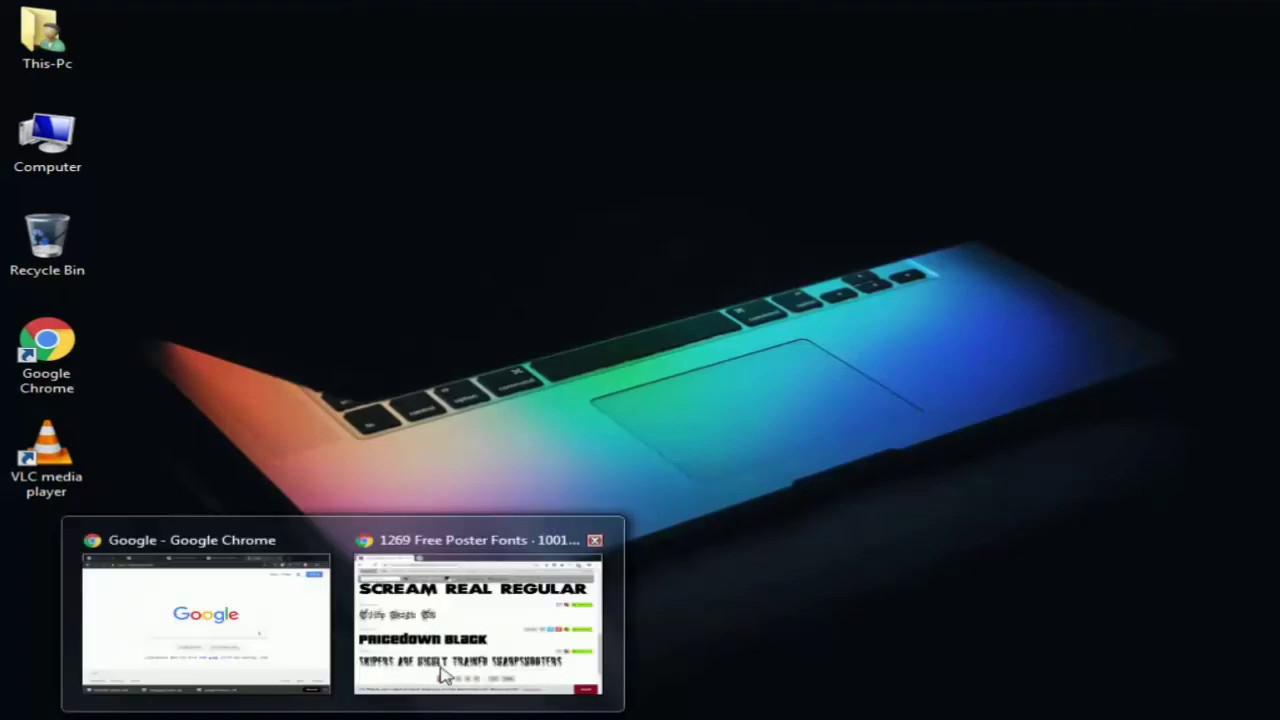
{"action": "left_click", "coordinate": [443, 674]}
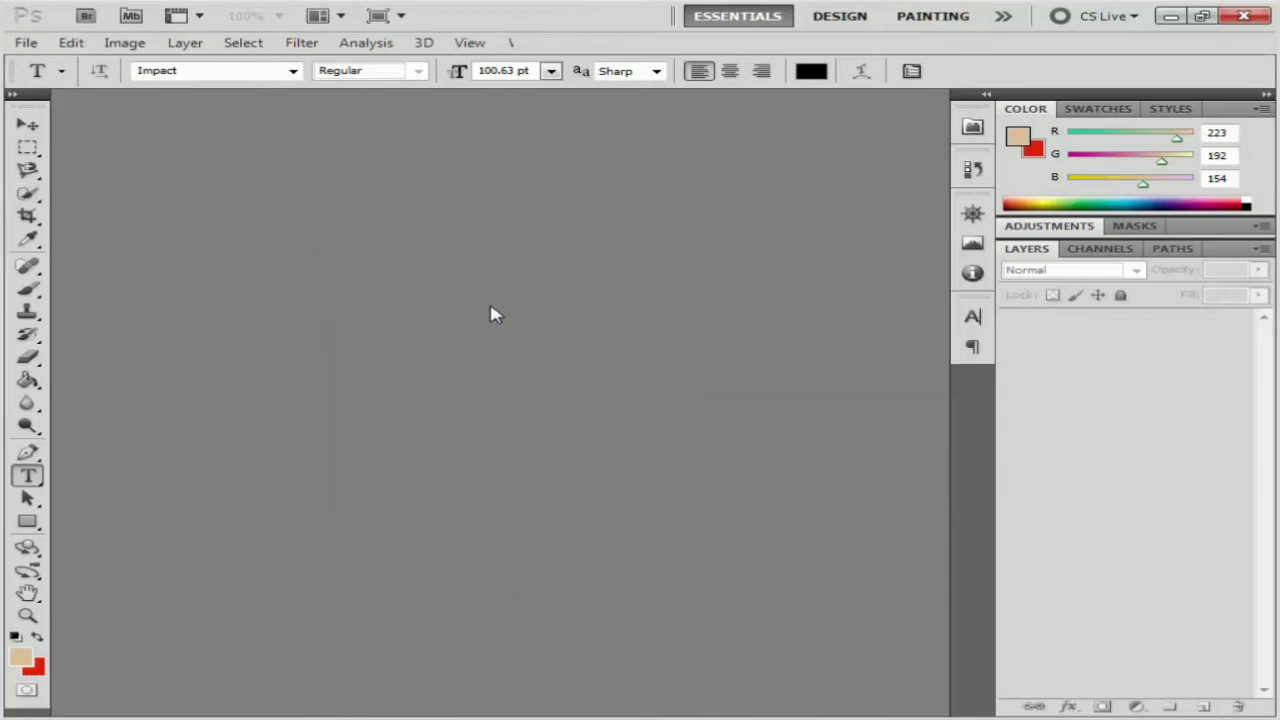
{"action": "left_click", "coordinate": [26, 42]}
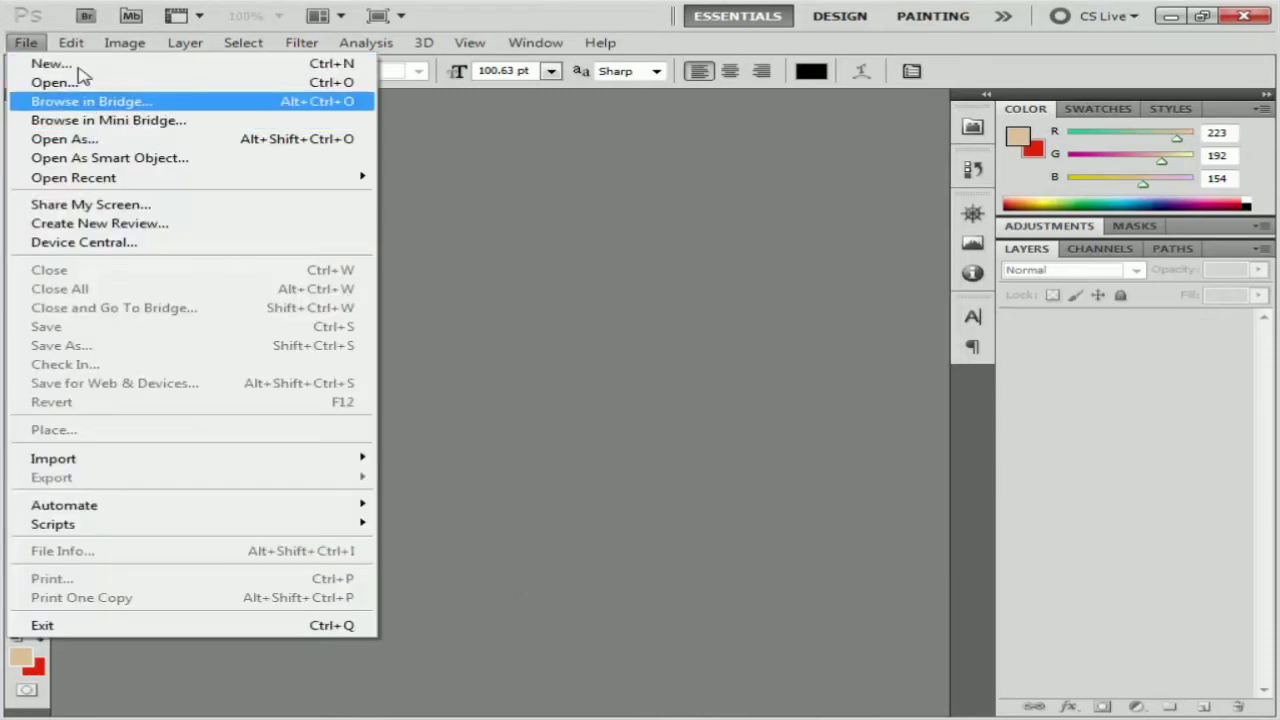
{"action": "key", "text": "Escape"}
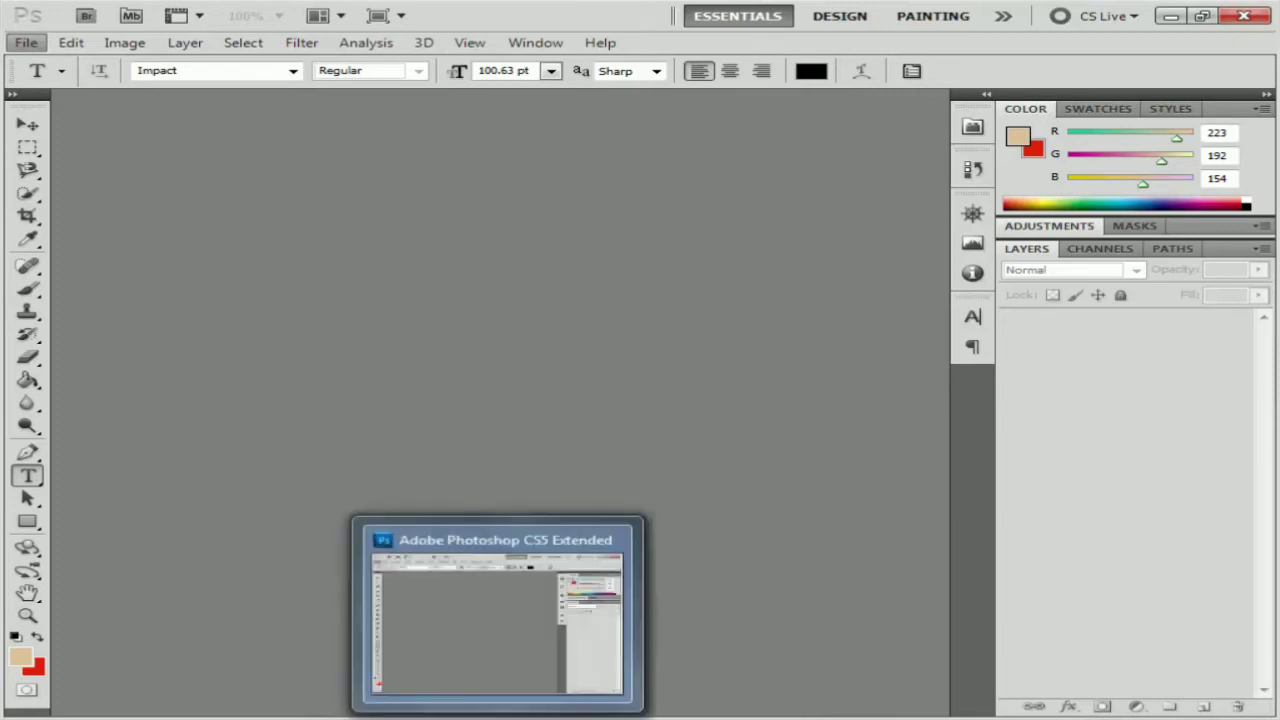
{"action": "key", "text": "ctrl+n"}
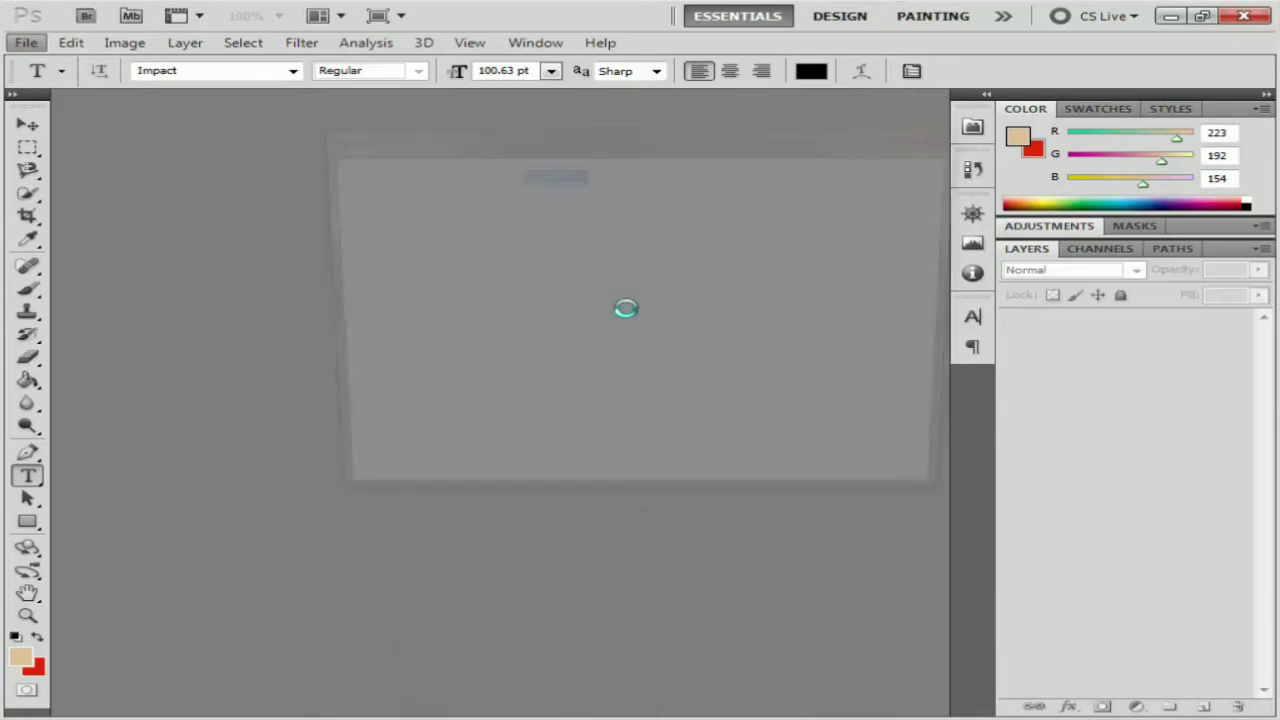
{"action": "key", "text": "Return"}
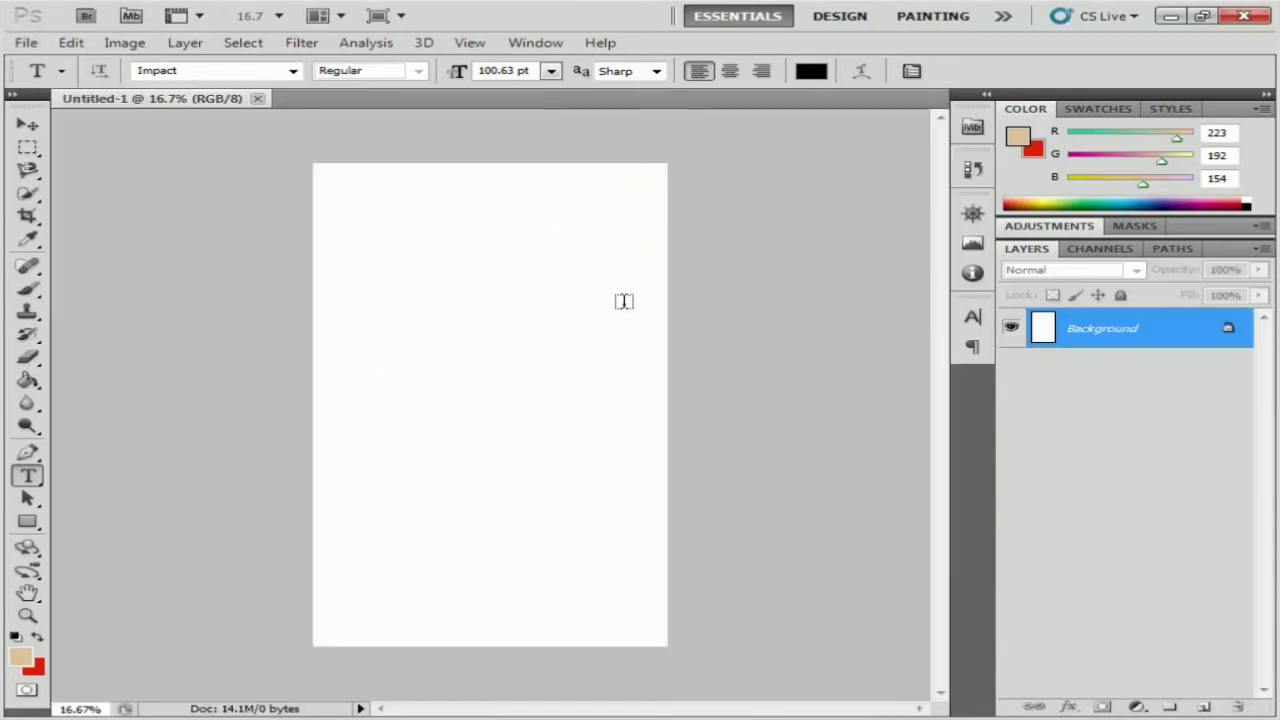
Add a text layer in the upper part of the page reading "techknow Hindi" in the Pricedown Black font.
{"action": "left_click", "coordinate": [355, 293]}
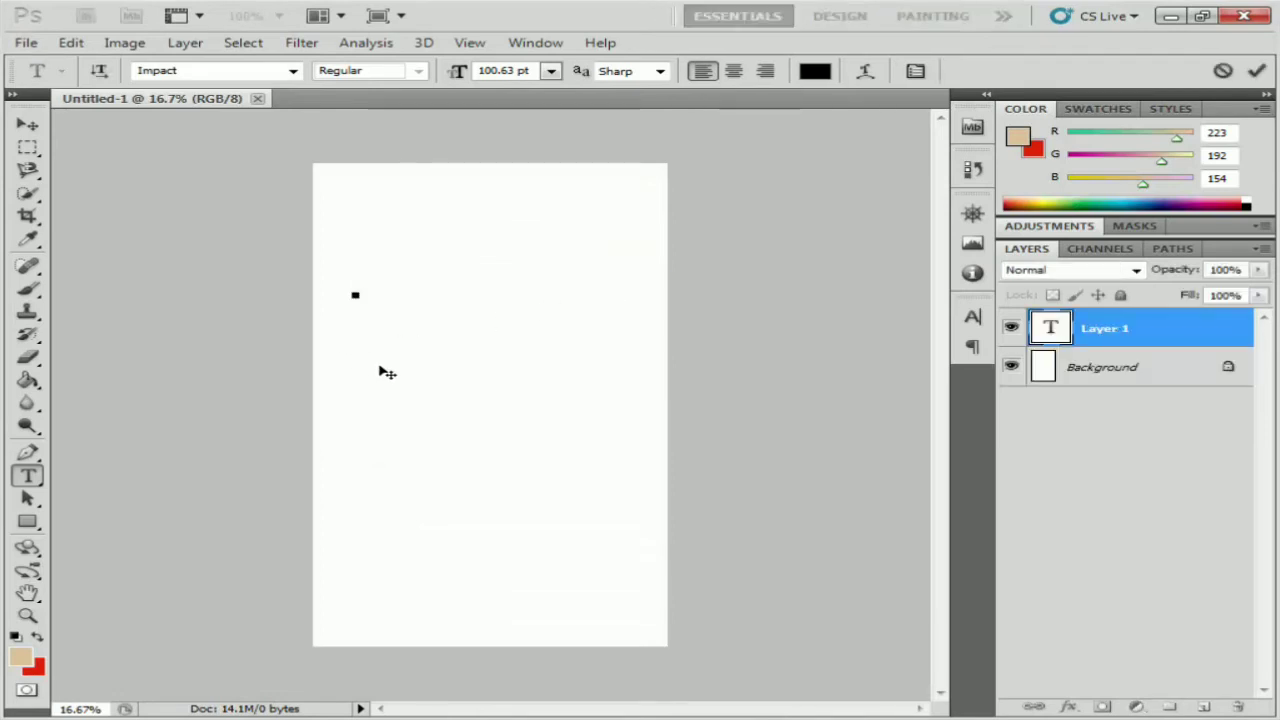
{"action": "left_click", "coordinate": [231, 71]}
{"action": "type", "text": "Pristina"}
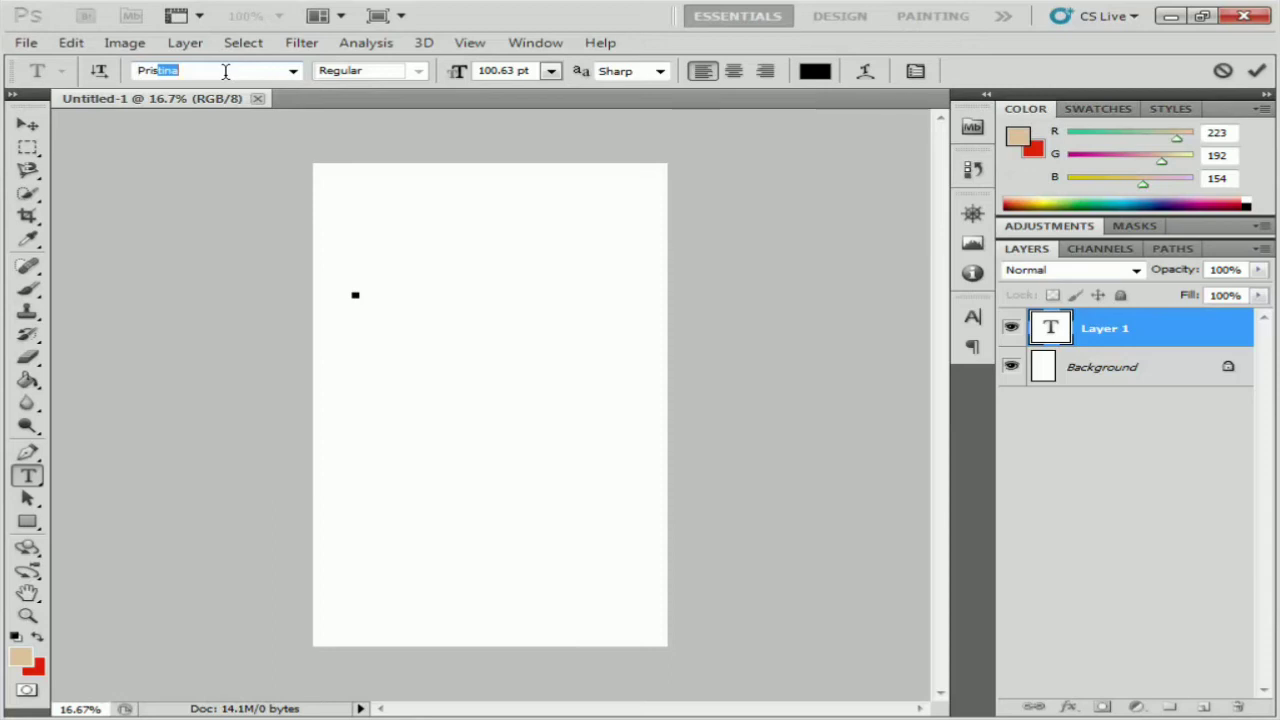
{"action": "key", "text": "Up"}
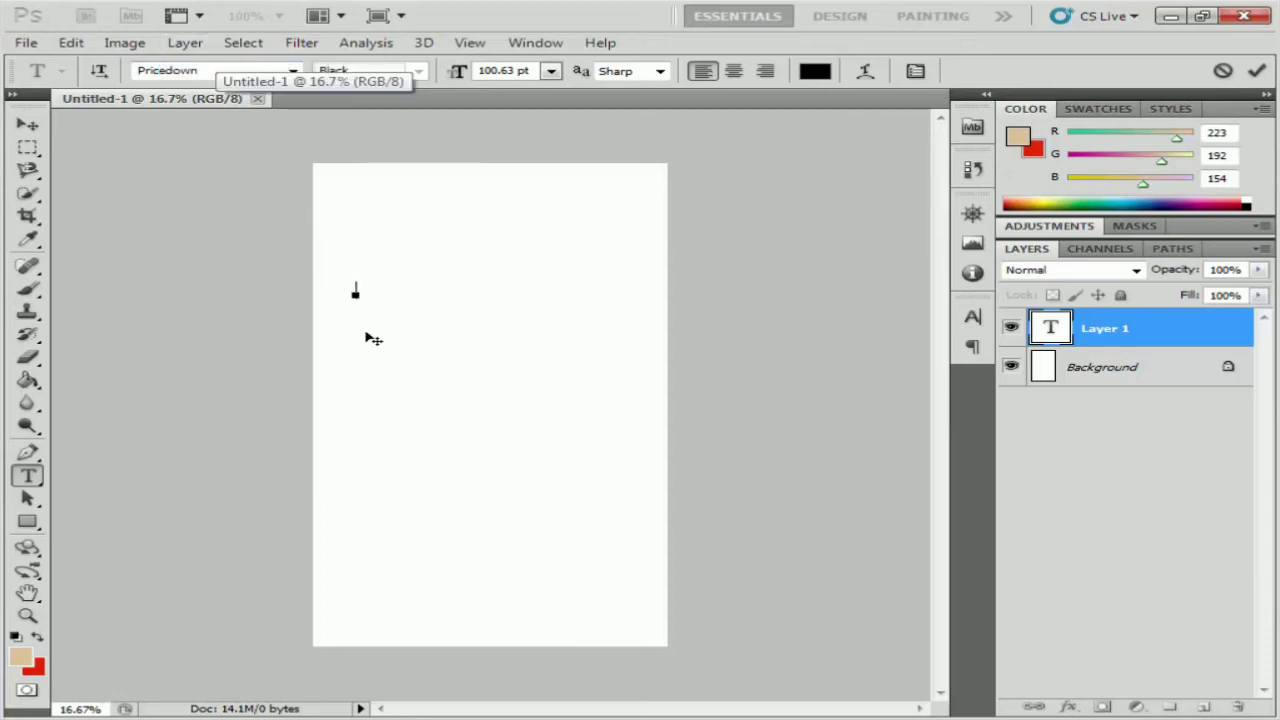
{"action": "type", "text": "1GBC7KN"}
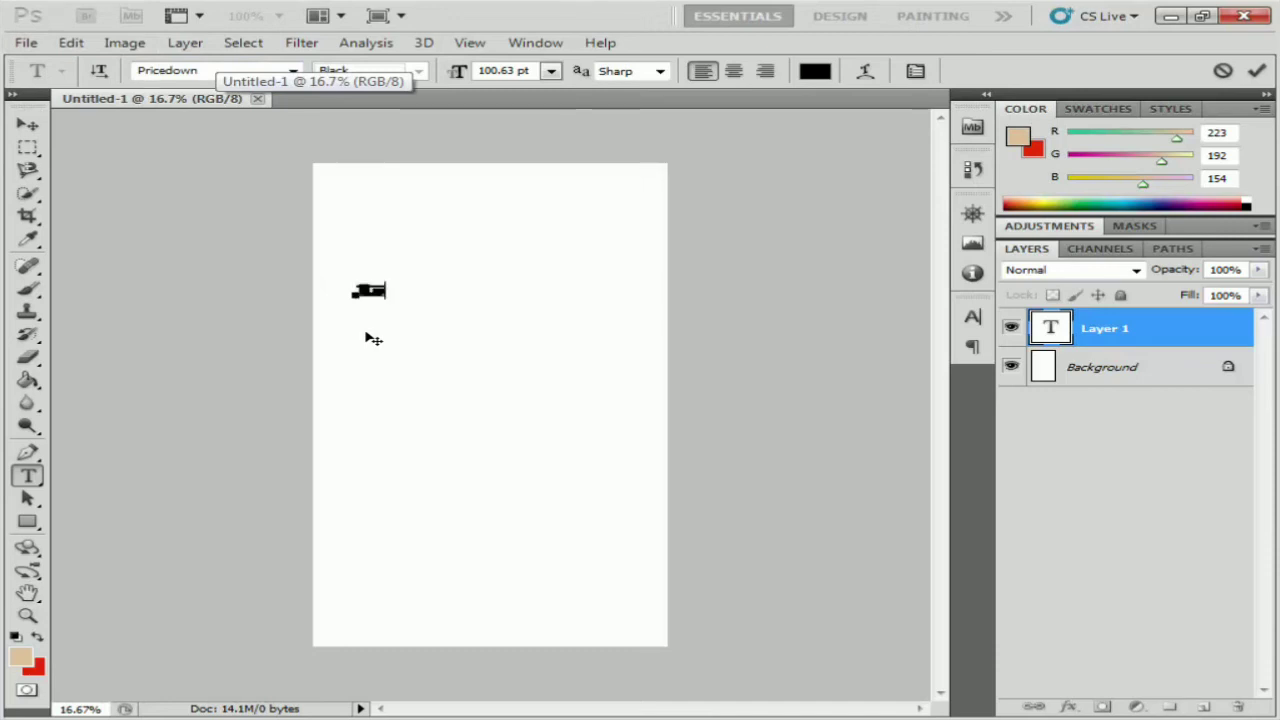
{"action": "type", "text": "ow hin"}
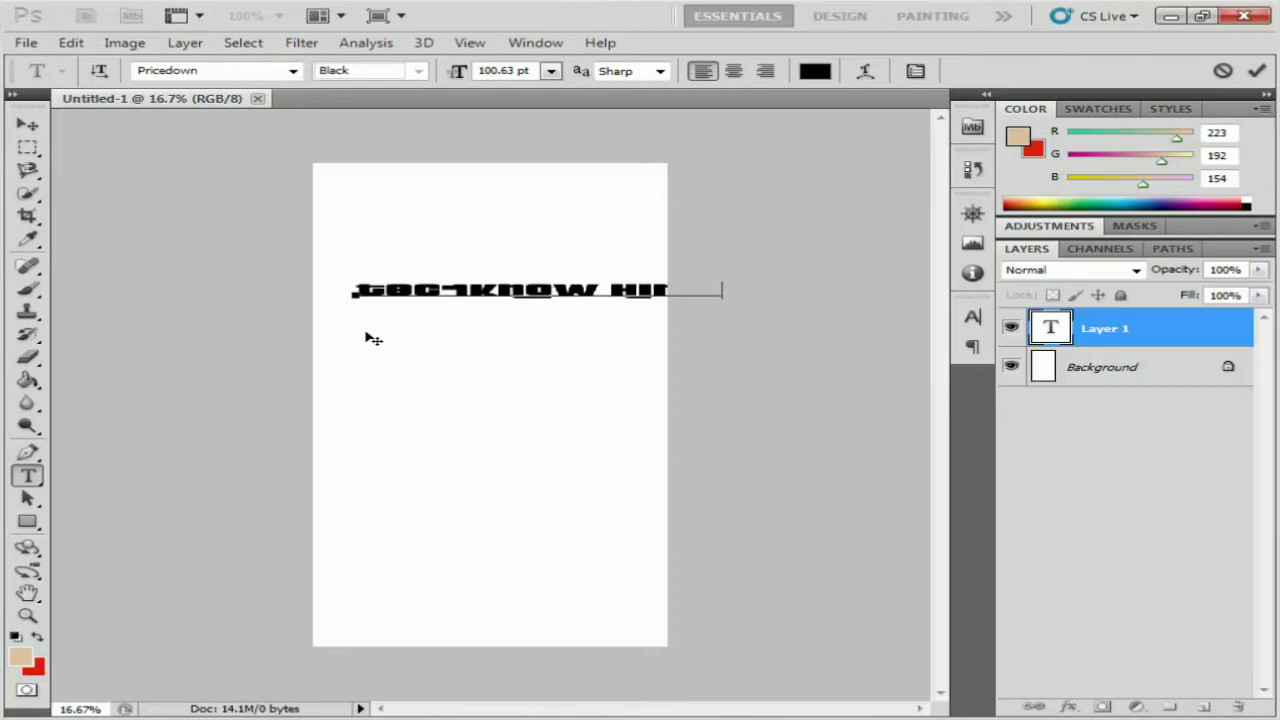
Enlarge the "techknow Hindi" text freehand to about 792 pt, skewing and rotating it so it slopes down across the page.
{"action": "key", "text": "ctrl"}
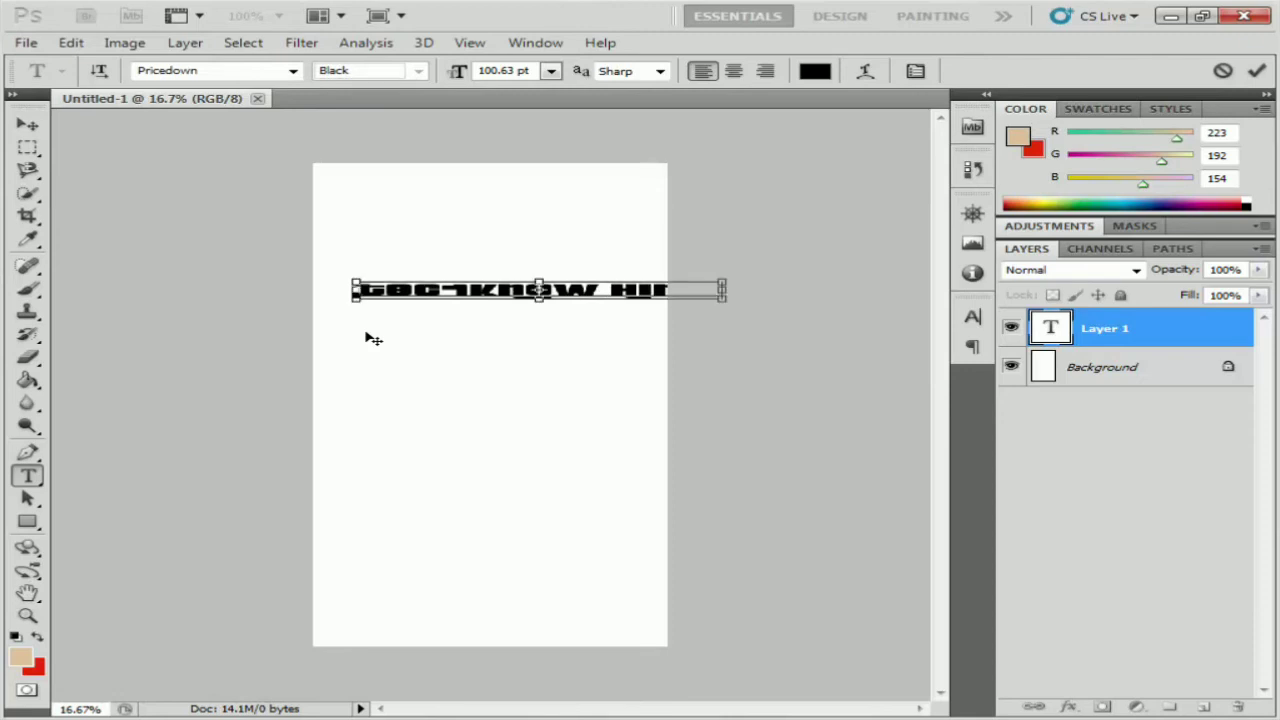
{"action": "left_click_drag", "start_coordinate": [720, 301], "coordinate": [610, 500]}
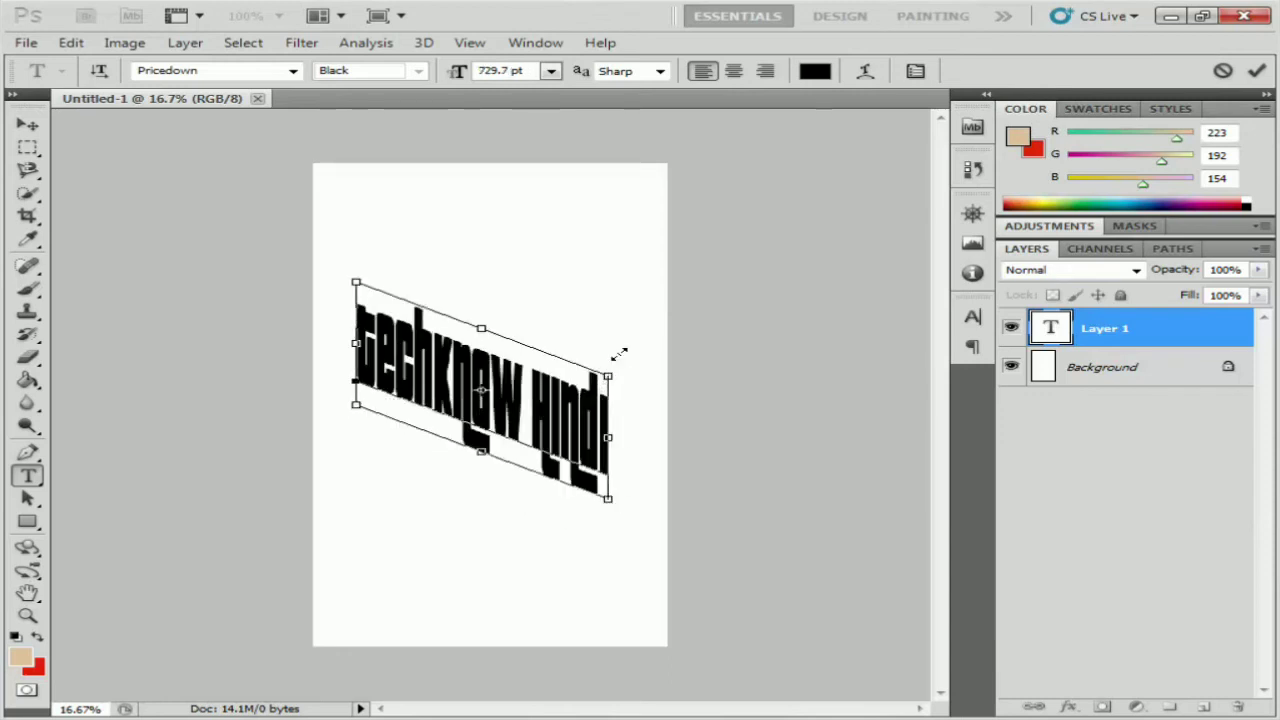
{"action": "left_click_drag", "start_coordinate": [620, 353], "coordinate": [673, 318]}
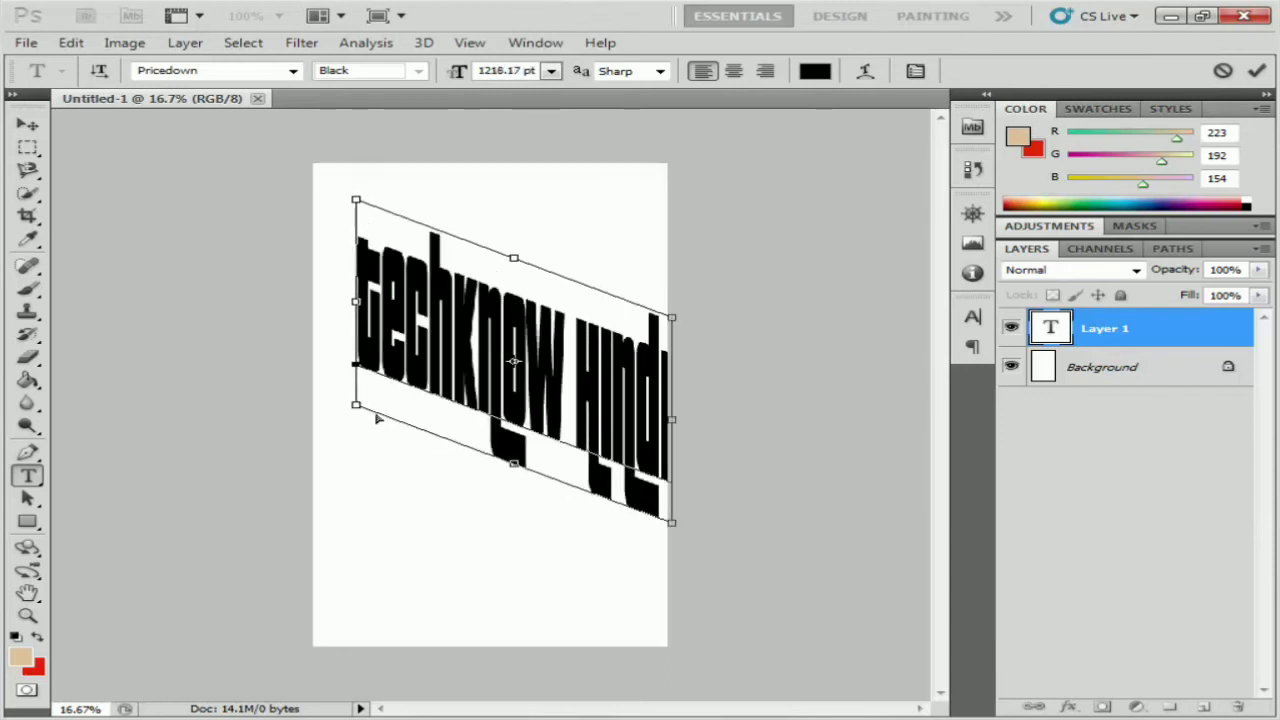
{"action": "left_click_drag", "start_coordinate": [395, 418], "coordinate": [357, 480]}
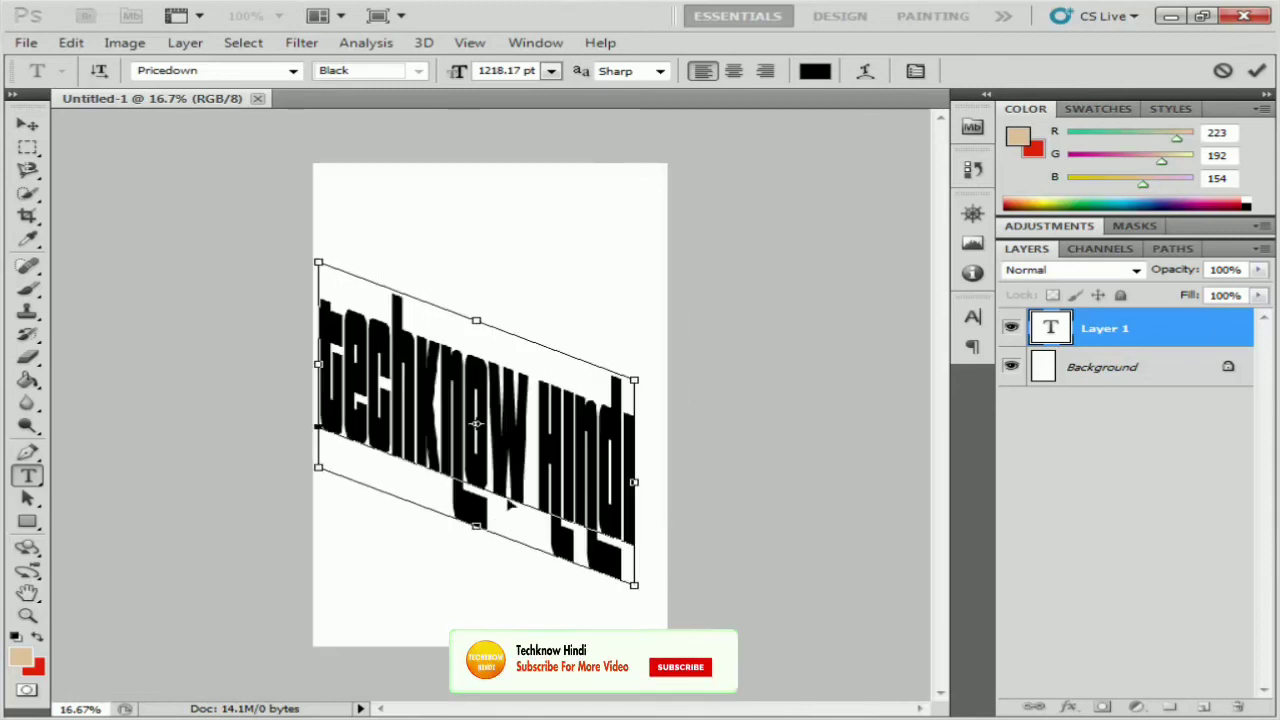
{"action": "left_click_drag", "start_coordinate": [478, 528], "coordinate": [430, 372]}
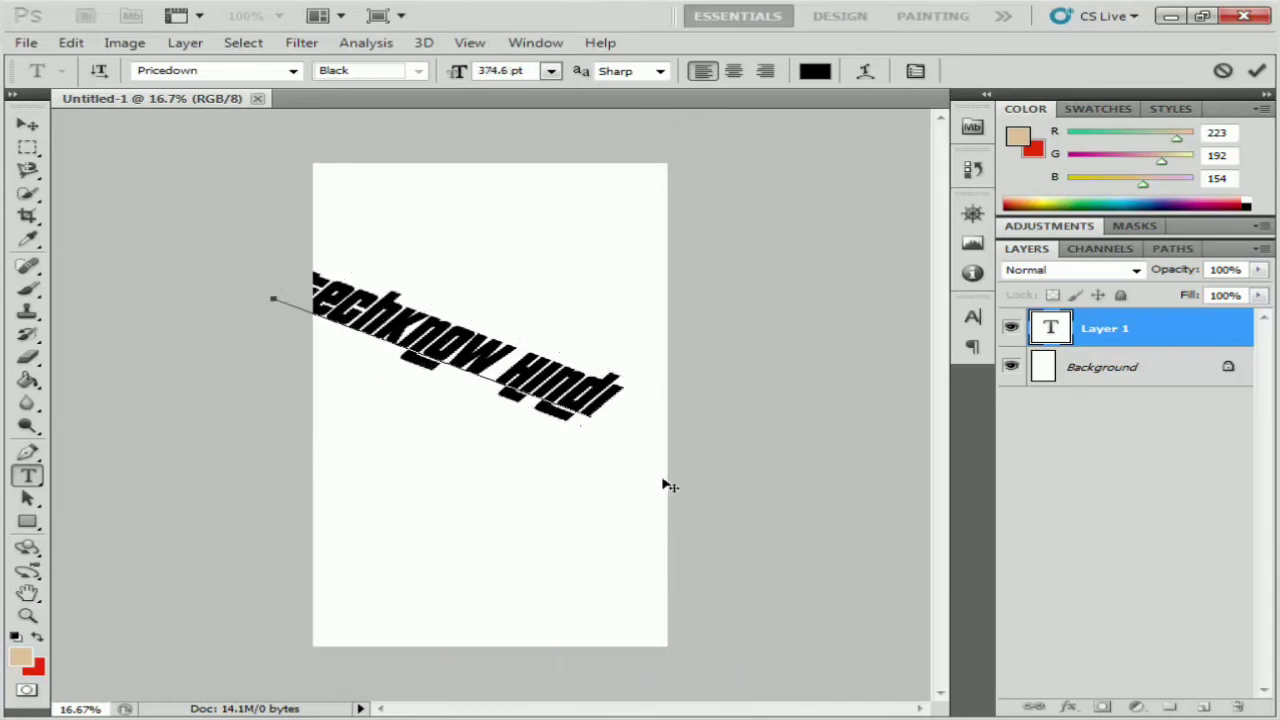
{"action": "left_click_drag", "start_coordinate": [670, 486], "coordinate": [758, 335]}
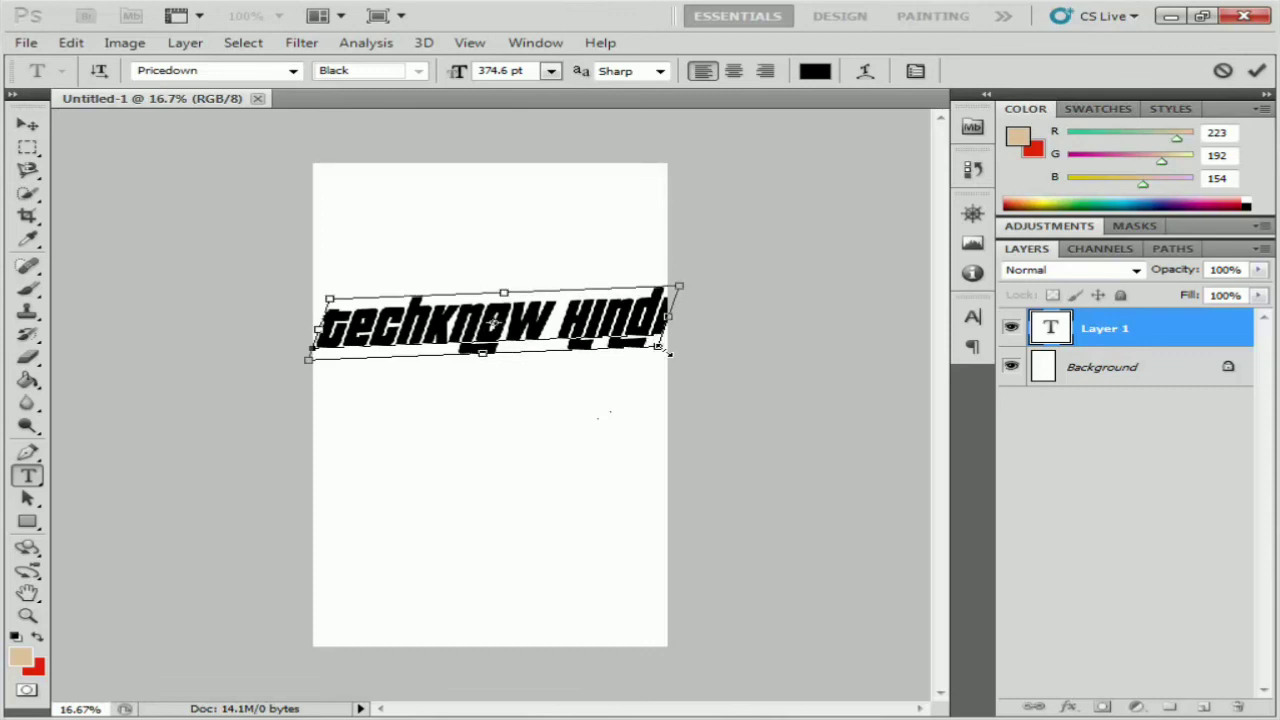
{"action": "left_click_drag", "start_coordinate": [668, 324], "coordinate": [672, 560]}
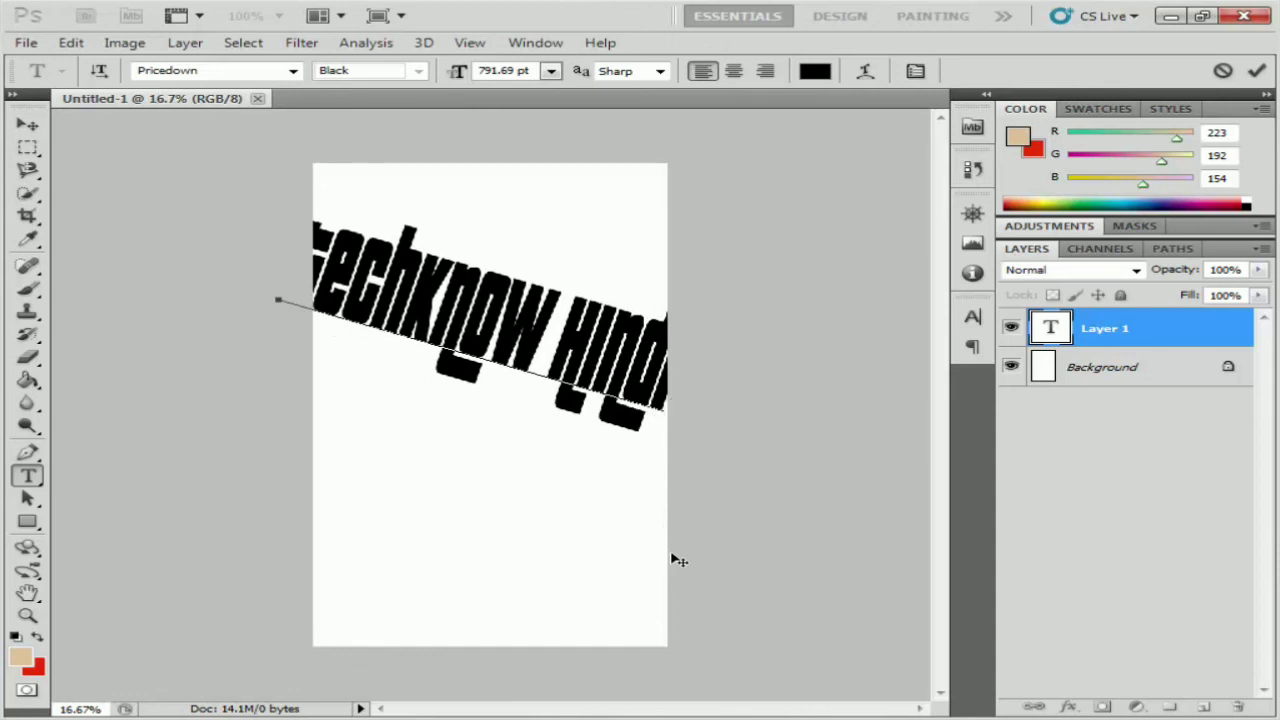